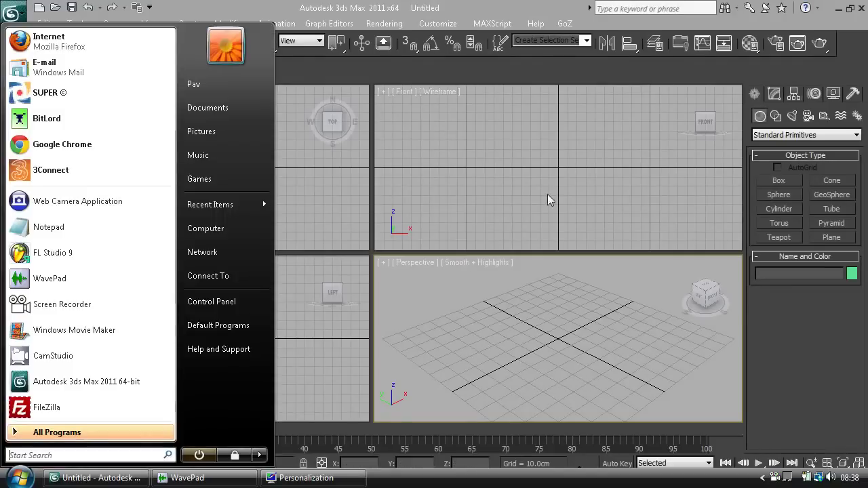
click(520, 6)
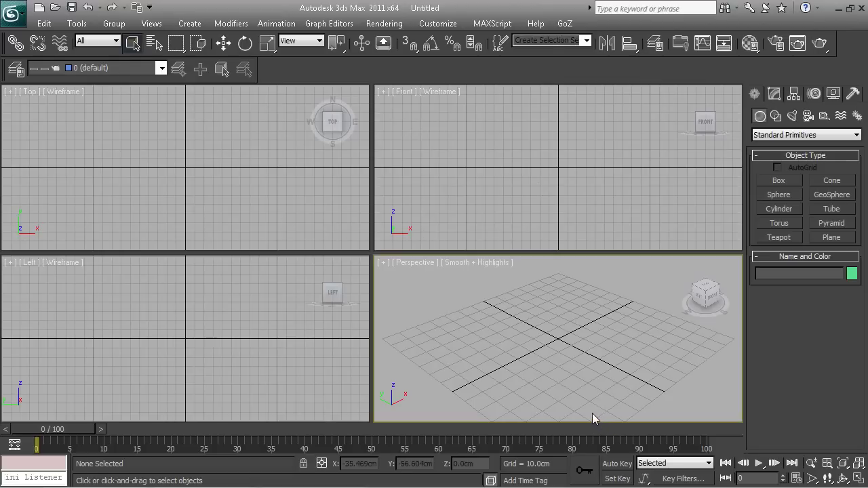
click(517, 210)
click(357, 197)
click(339, 267)
click(422, 285)
click(488, 192)
click(305, 196)
click(308, 278)
click(408, 292)
click(286, 164)
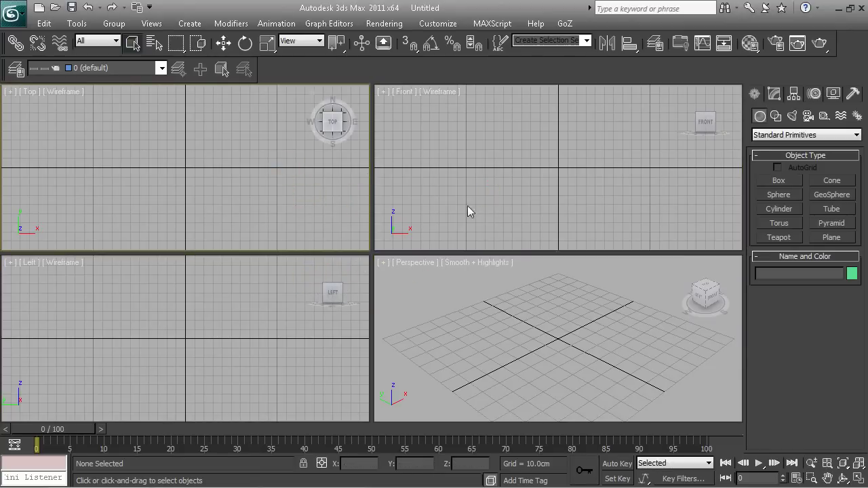
- Maximize the Perspective viewport and frame the grid up close
click(578, 309)
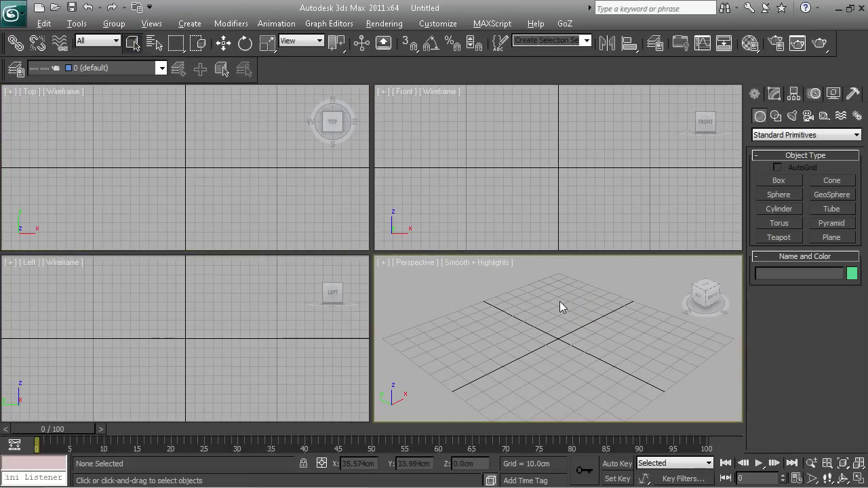
key(alt+w)
scroll(463, 241, down, 3)
scroll(463, 237, down, 3)
scroll(465, 238, up, 6)
mouse_move(490, 278)
alt+middle_down()
mouse_move(470, 263)
mouse_move(376, 262)
mouse_move(500, 269)
alt+middle_up()
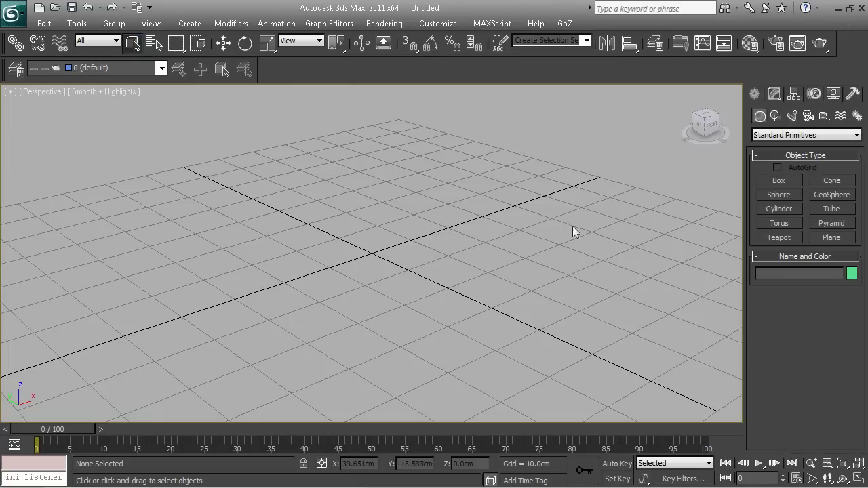
- Create a box about 31 cm long, 27.3 cm wide and 19.5 cm high on the grid's far-left corner
click(783, 183)
scroll(476, 207, down, 3)
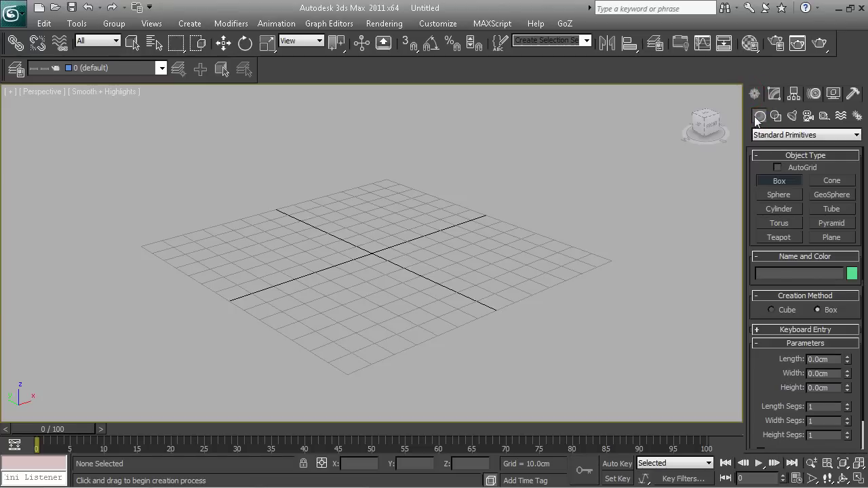
click(784, 178)
alt+middle_drag(470, 228, 447, 253)
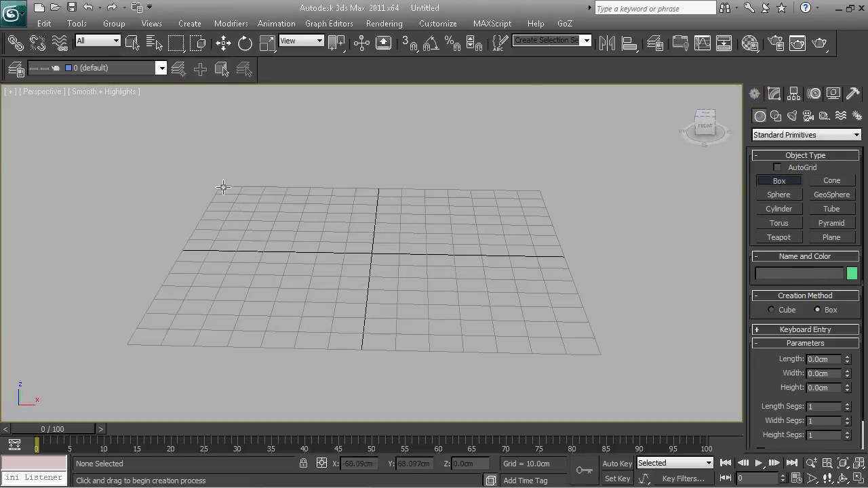
drag(217, 181, 267, 200)
click(269, 160)
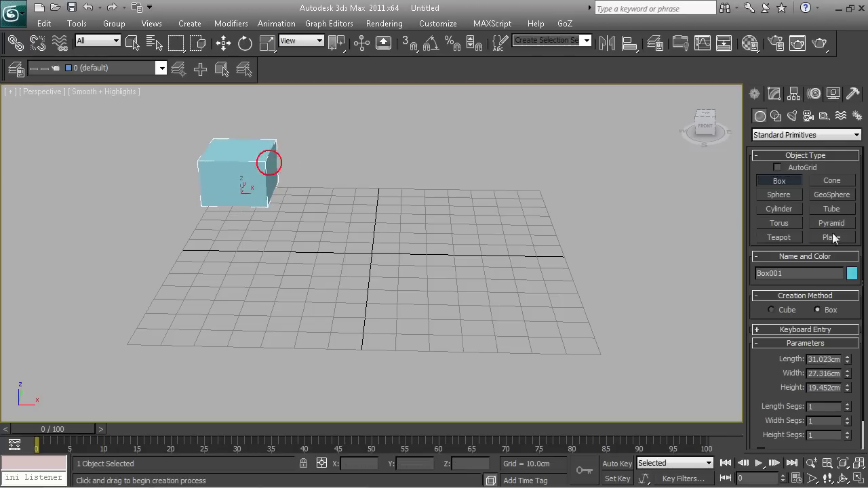
- Create a sphere on the grid's far-right corner, roughly as large as the box
click(778, 194)
drag(486, 185, 545, 184)
key(w)
- Create a cone at the grid's near-left corner with radii of about 13.3 cm and 4.4 cm and a height of about 17.1 cm
click(833, 181)
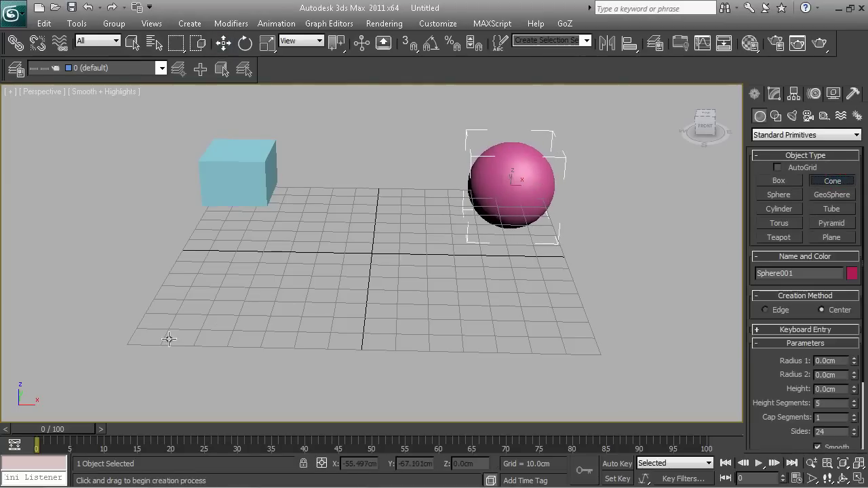
mouse_move(136, 320)
mouse_down()
mouse_move(174, 344)
mouse_move(160, 335)
mouse_up()
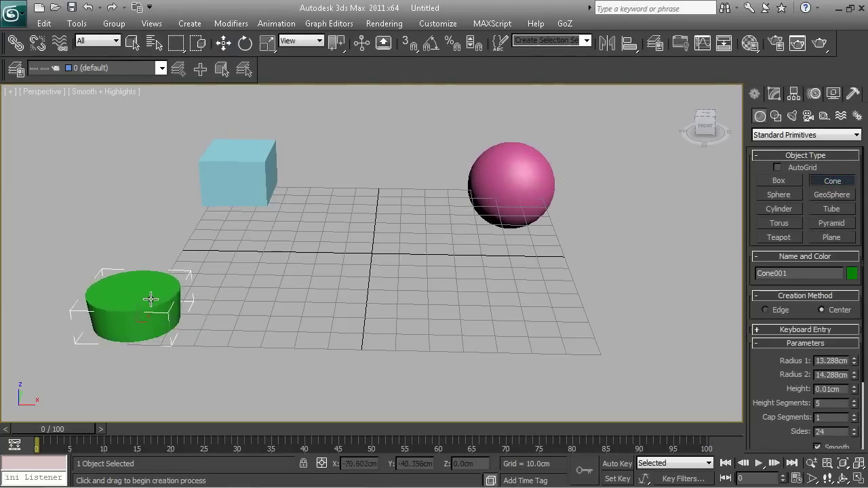
click(141, 279)
click(470, 305)
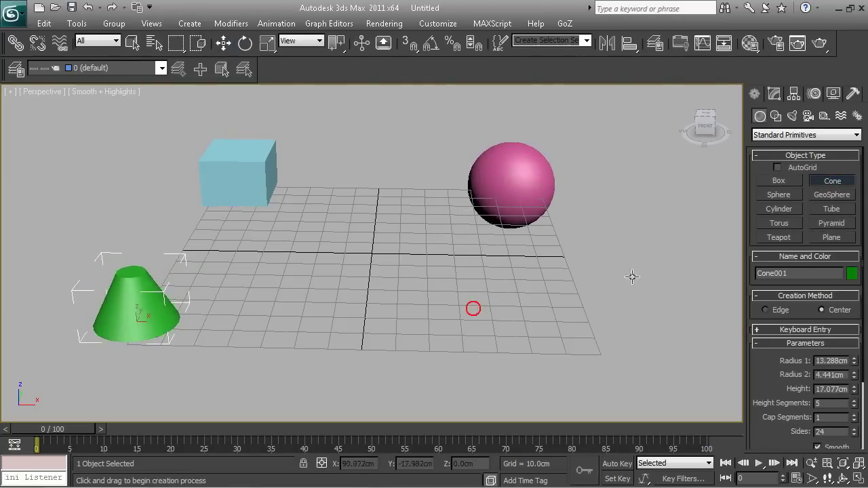
- Create a teapot with a radius of about 15.6 cm at the grid's near-right corner
click(780, 238)
drag(563, 325, 581, 355)
scroll(470, 333, down, 2)
alt+middle_drag(420, 322, 402, 317)
scroll(410, 200, up, 3)
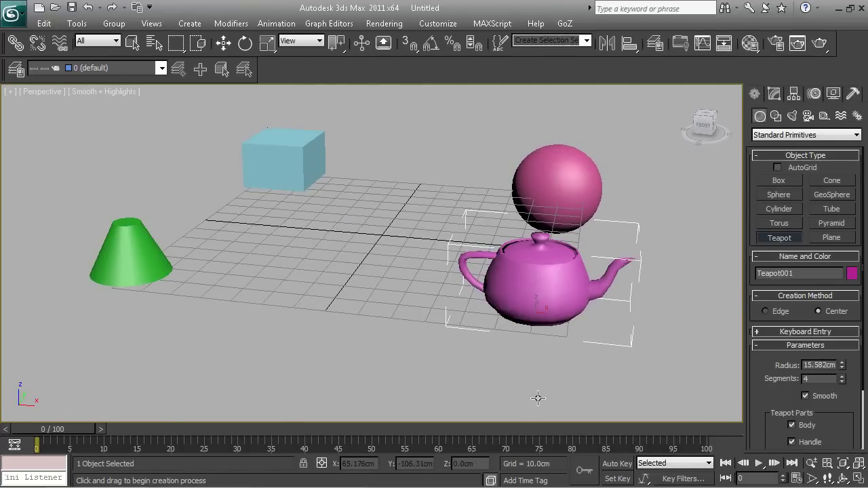
- Switch the animation's time configuration to a custom frame rate of 30 FPS
click(798, 479)
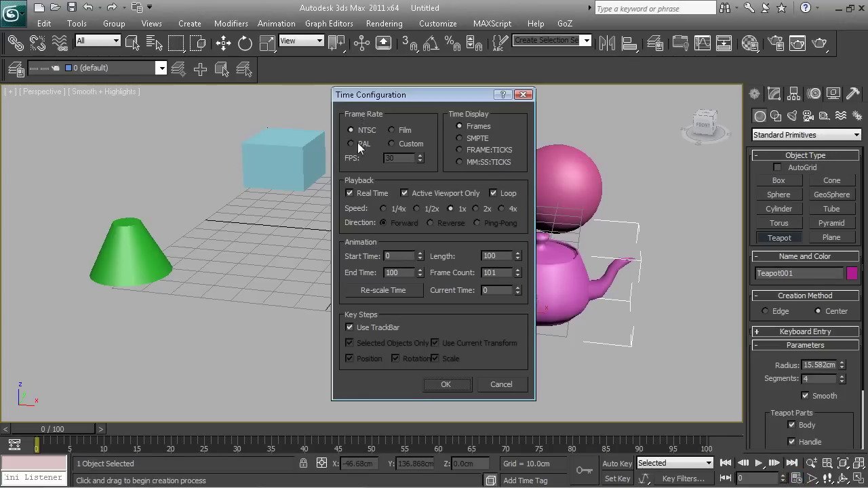
click(410, 144)
click(362, 144)
click(393, 143)
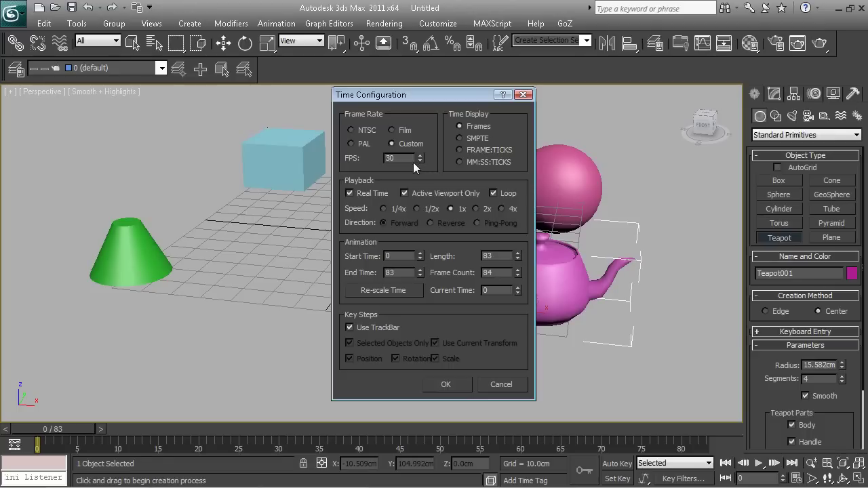
double_click(410, 158)
text(29.9)
- Keep the animation start time at 0 and set its end time to 400 frames
drag(409, 256, 364, 257)
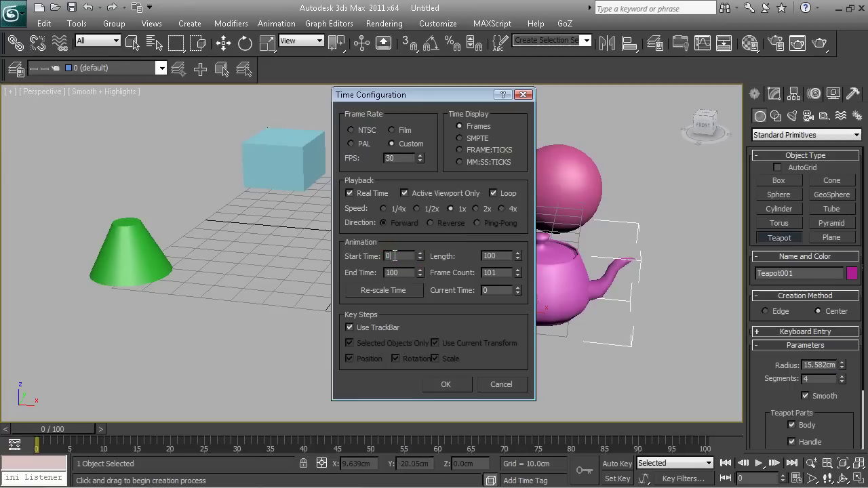
double_click(394, 256)
double_click(394, 272)
text(400)
click(486, 256)
drag(486, 256, 462, 264)
click(504, 255)
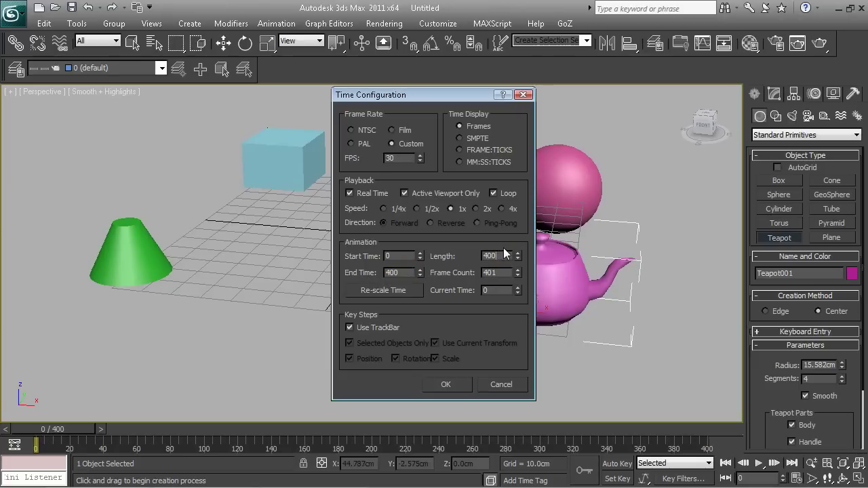
click(502, 272)
double_click(507, 268)
- Check the Re-scale Time settings without changing them and accept the time configuration
click(390, 290)
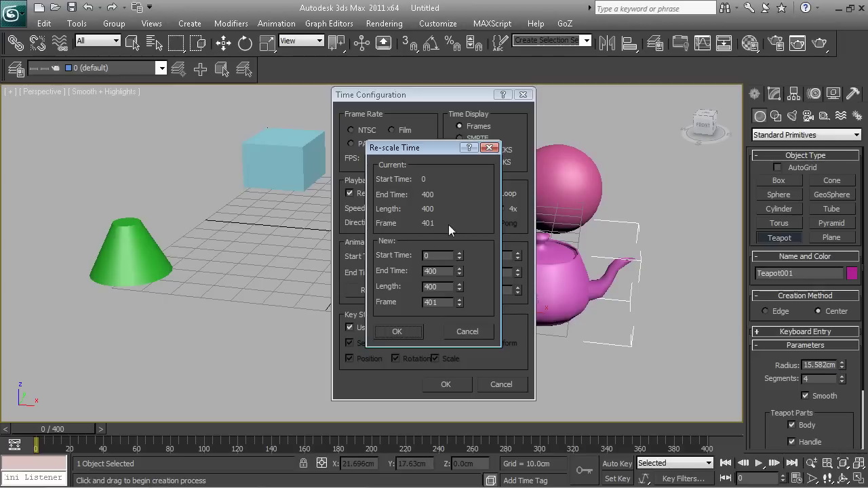
click(482, 331)
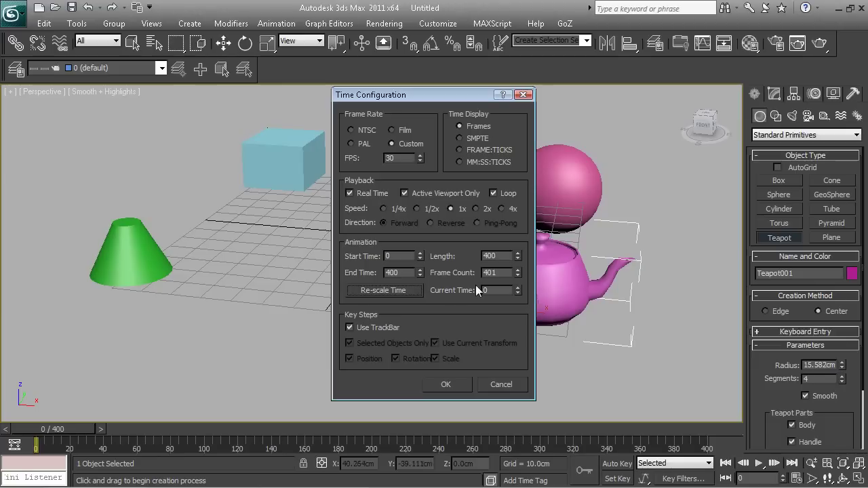
click(449, 382)
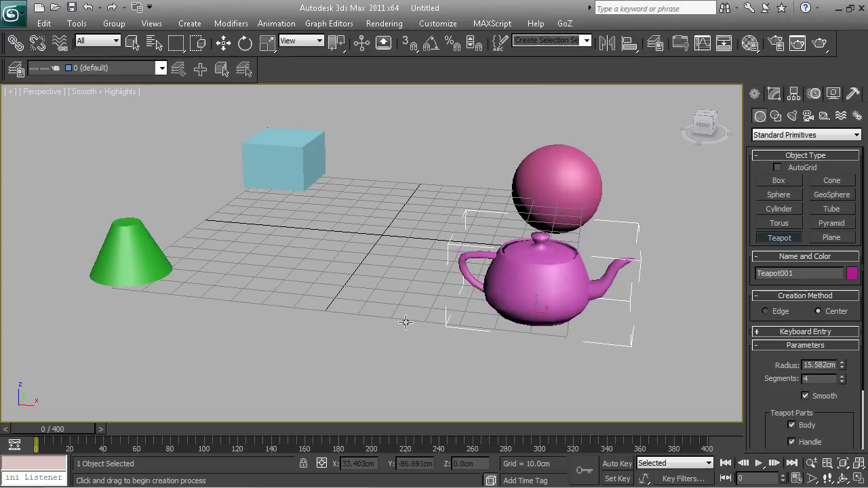
- Place a tiny teapot beside the cone and activate the Move tool
drag(139, 238, 144, 238)
click(224, 45)
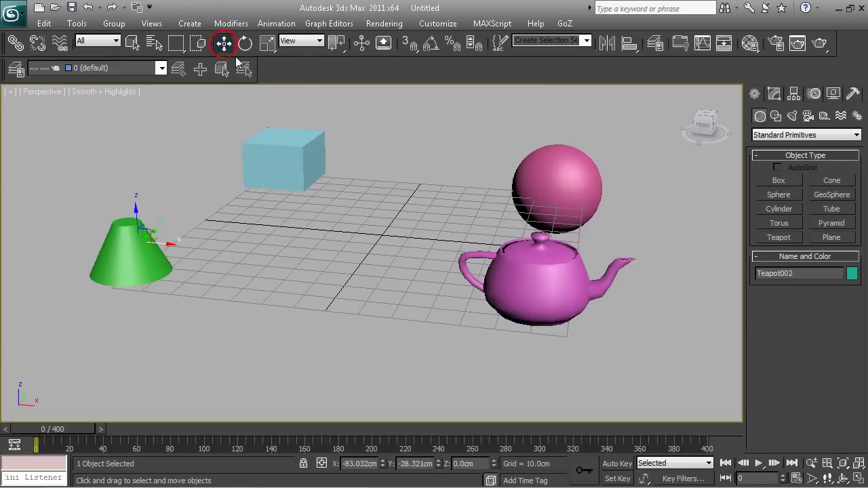
click(278, 156)
click(553, 168)
click(549, 261)
click(295, 143)
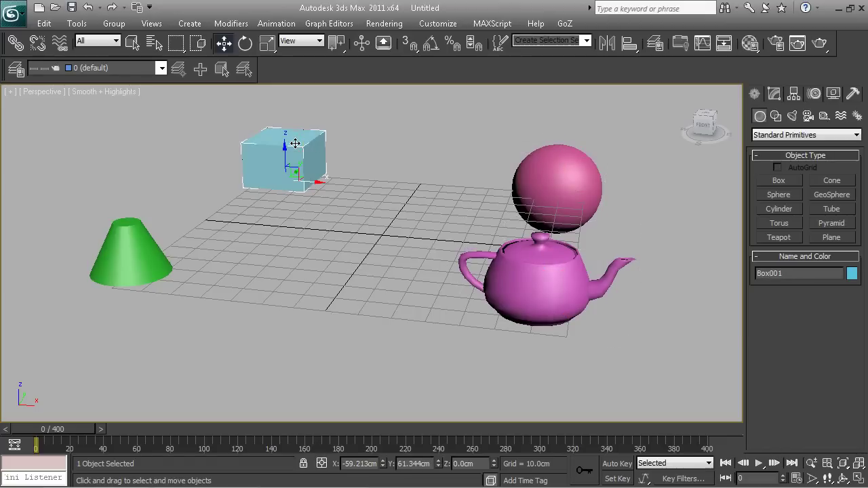
click(132, 257)
click(278, 169)
click(535, 157)
click(536, 263)
click(144, 252)
click(292, 156)
click(572, 168)
click(548, 273)
click(153, 246)
click(289, 155)
click(116, 251)
click(554, 270)
click(267, 156)
- Select the cone, enable Set Key mode and set a key for it at frame 0
click(136, 244)
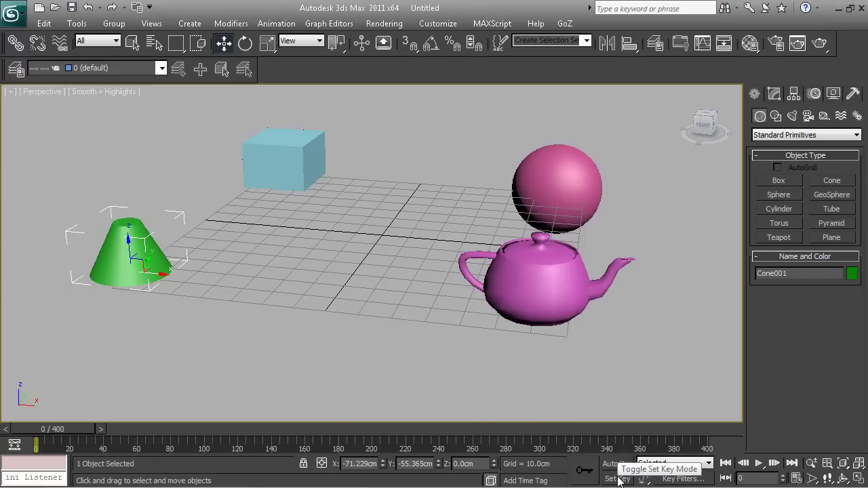
drag(55, 433, 48, 431)
key(w)
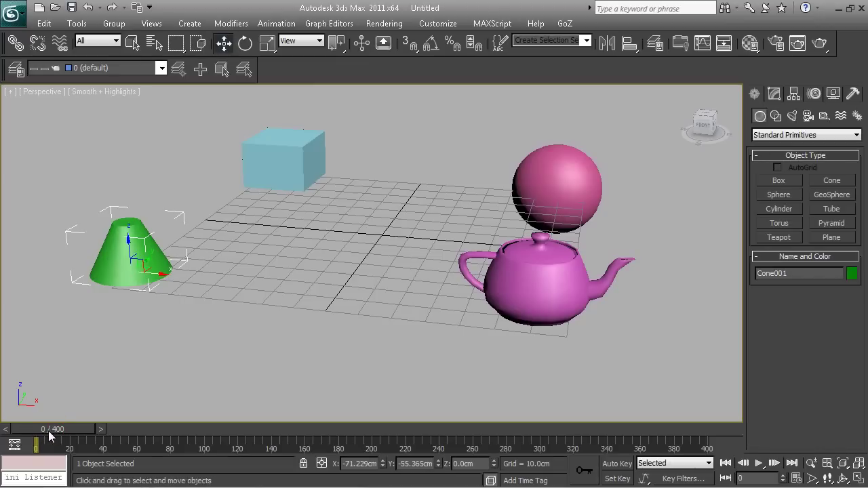
click(618, 479)
click(582, 475)
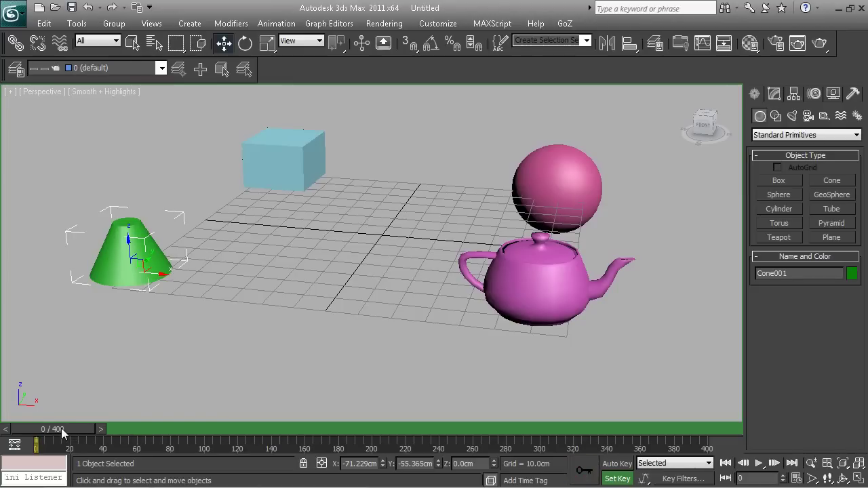
- Nudge the cone slightly along X within the first few frames and set a key for its position
drag(61, 428, 62, 428)
drag(159, 273, 163, 273)
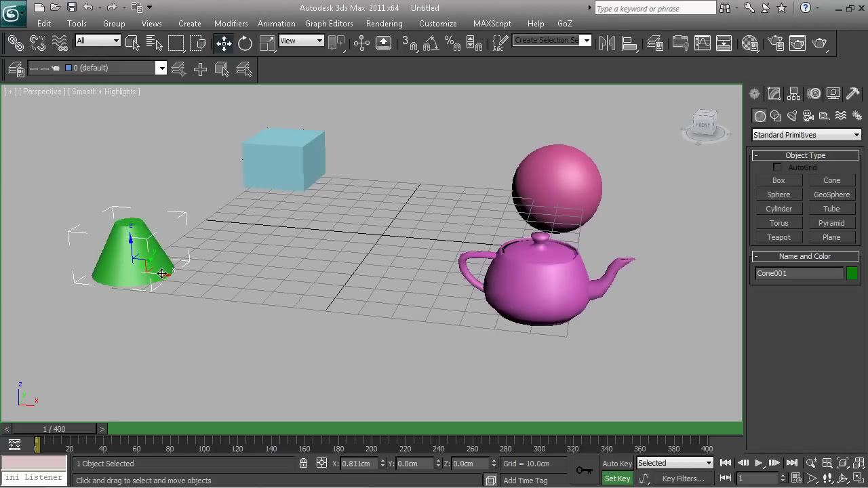
drag(69, 428, 70, 428)
drag(160, 276, 163, 274)
click(580, 470)
- At frame 4, raise the cone to a Z position of about 28.4 cm and set a key
mouse_move(82, 428)
mouse_down()
mouse_move(70, 428)
mouse_move(84, 431)
mouse_up()
key(w)
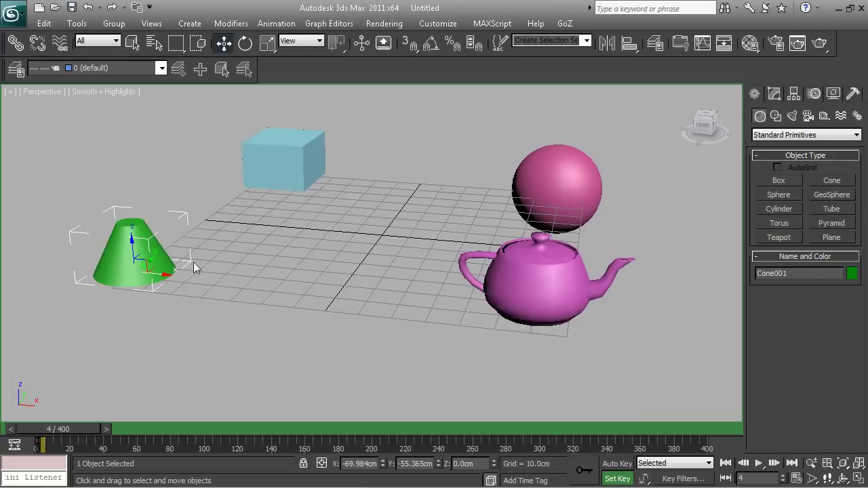
drag(132, 239, 124, 197)
drag(127, 238, 139, 238)
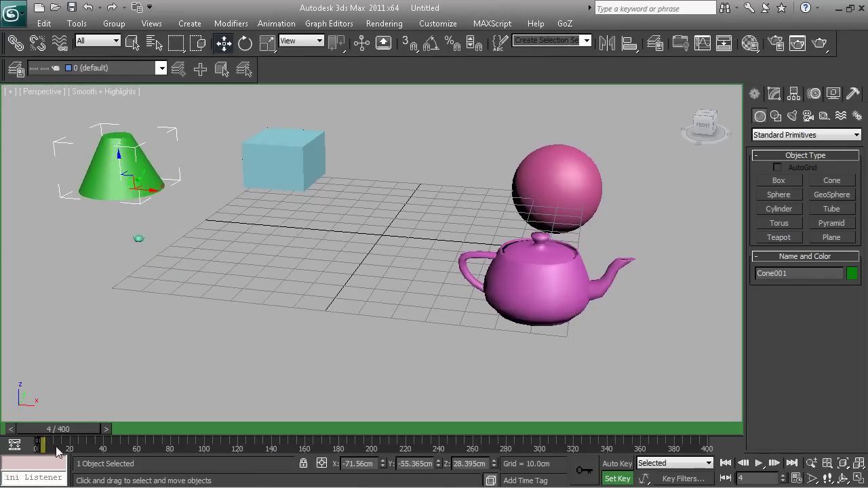
click(584, 470)
- At frame 20, try moving the cone along X to about -30 cm and scrubbing the timeline without keying the move
mouse_move(70, 429)
mouse_down()
mouse_move(60, 435)
mouse_move(84, 430)
mouse_up()
key(w)
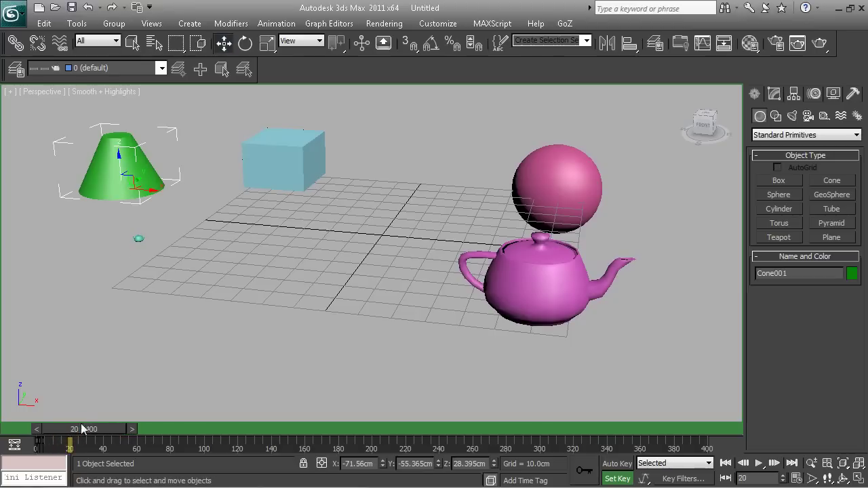
drag(153, 202, 269, 207)
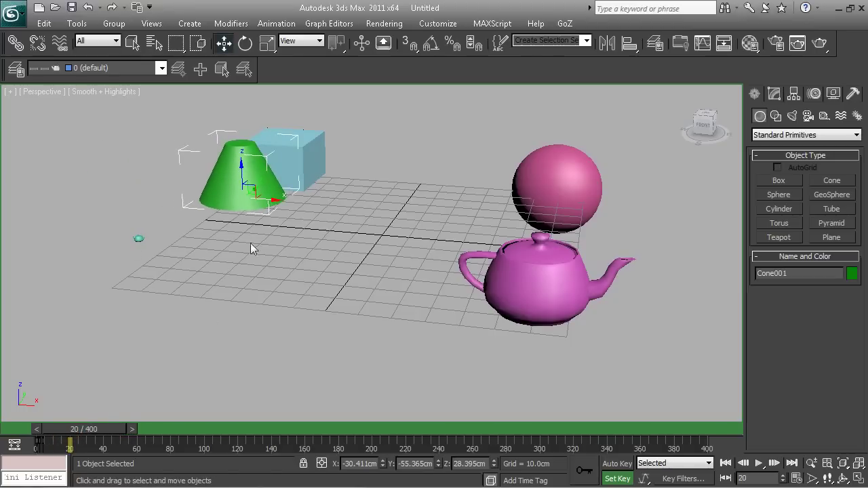
mouse_move(99, 427)
mouse_down()
mouse_move(58, 438)
mouse_move(104, 426)
mouse_up()
key(w)
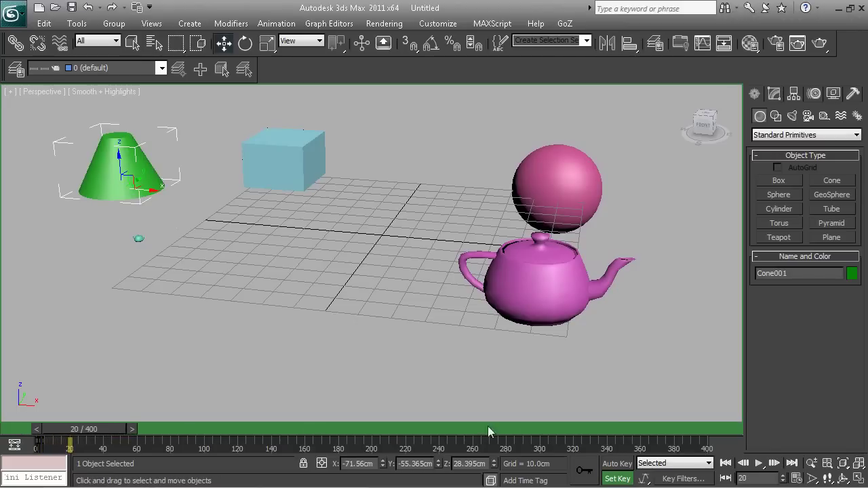
click(580, 470)
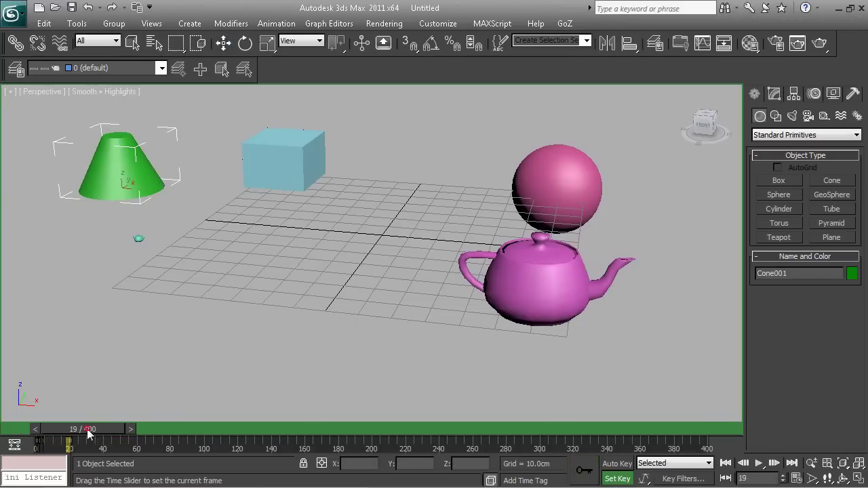
mouse_move(86, 430)
mouse_down()
mouse_move(43, 430)
mouse_move(90, 430)
mouse_up()
drag(152, 191, 261, 202)
drag(108, 427, 107, 428)
key(w)
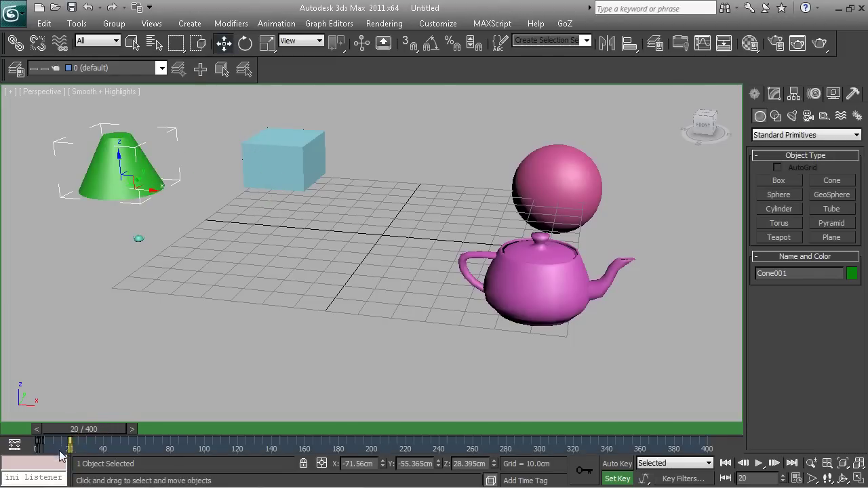
- At frame 40, move the cone along X toward the box, set a key and scrub back to frame 0
drag(110, 436, 130, 434)
key(w)
drag(142, 190, 230, 198)
click(588, 469)
drag(148, 434, 45, 453)
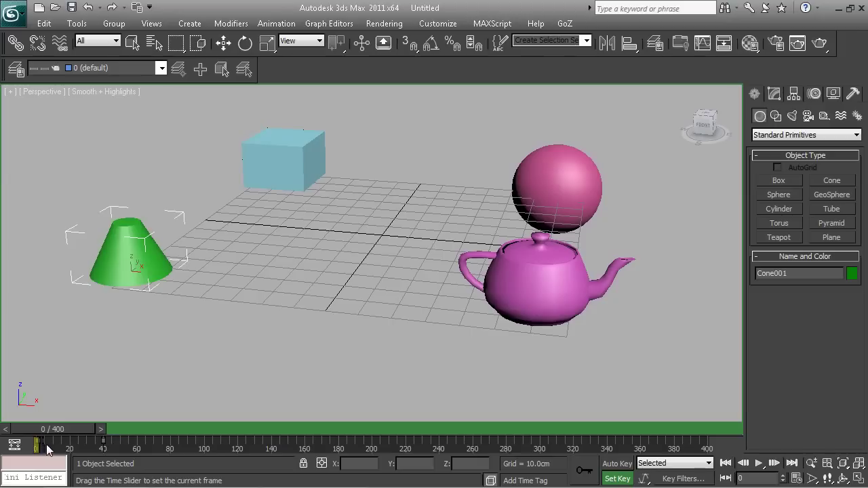
- Move the cone's raised-position key from frame 4 to shortly before the frame 40 key and play the animation
drag(44, 431, 77, 430)
key(w)
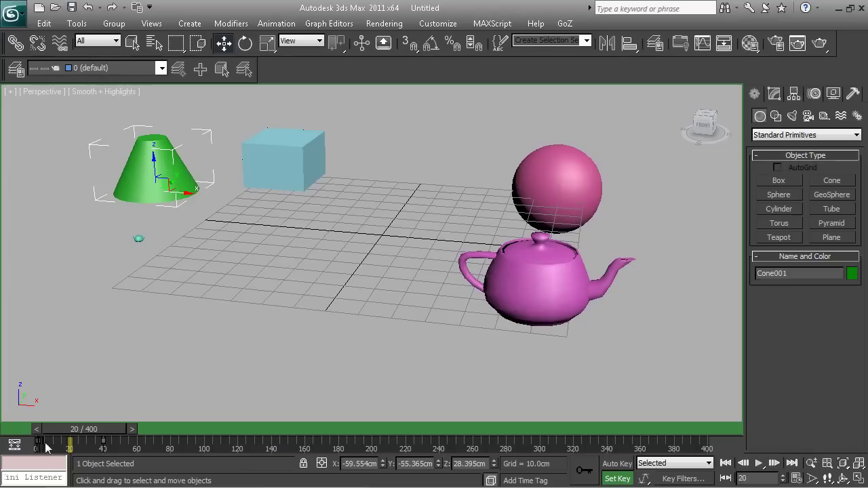
drag(64, 429, 145, 430)
drag(39, 445, 71, 442)
drag(125, 434, 61, 437)
key(w)
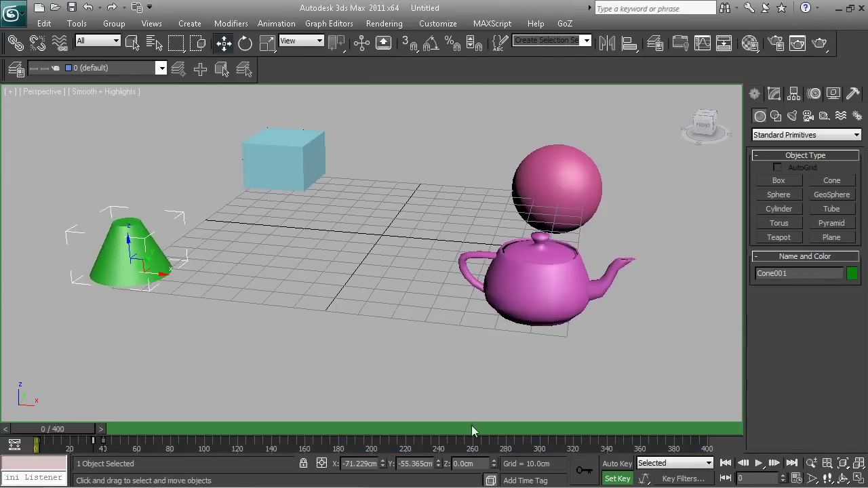
click(759, 464)
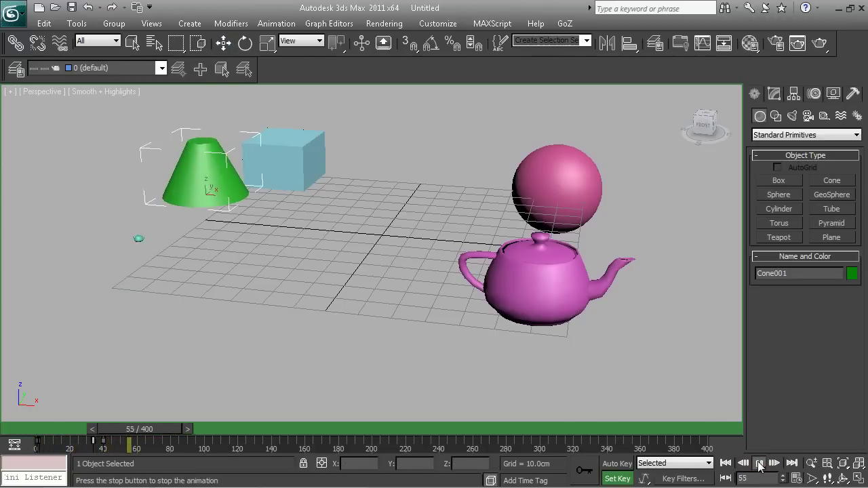
- Stop playback, turn on Auto Key and move the cone along X to about -5.4 cm at frame 50
click(759, 465)
drag(221, 428, 154, 417)
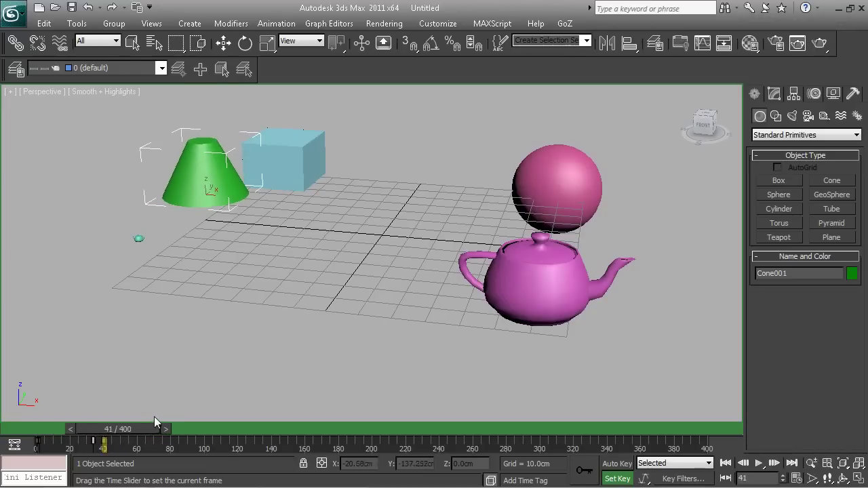
key(w)
click(617, 464)
drag(128, 425, 141, 423)
key(w)
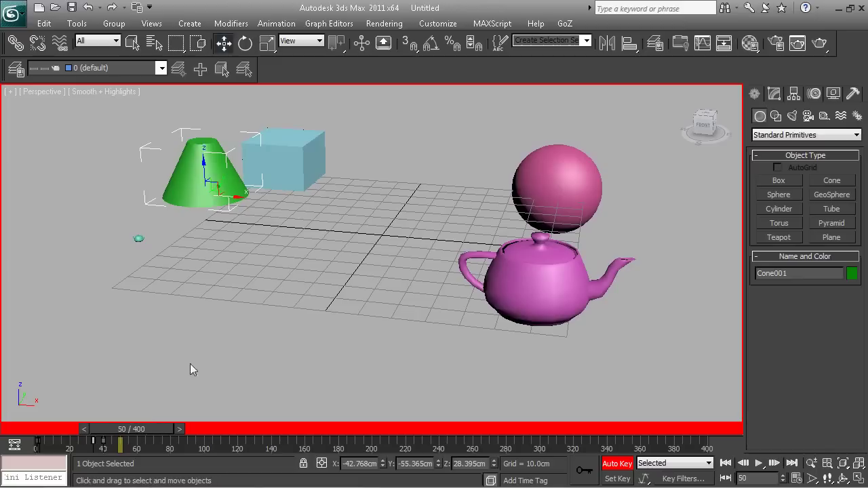
drag(231, 194, 348, 200)
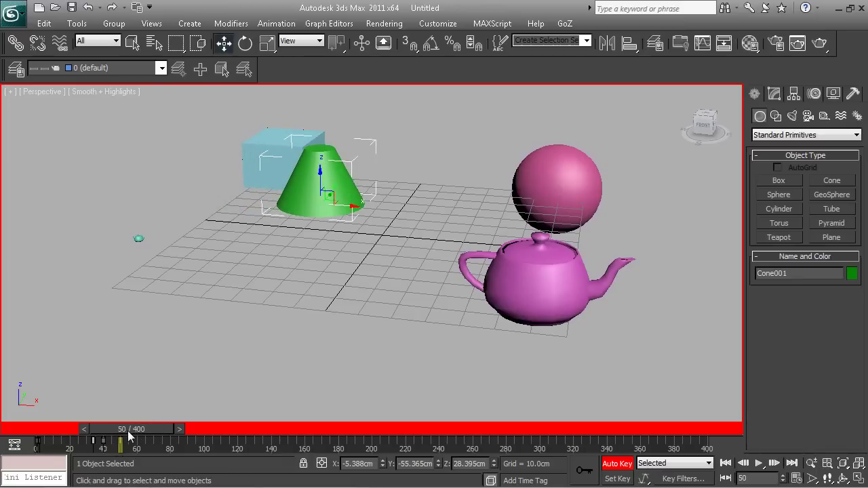
- Lower the cone to a Z position of about -24.4 cm at frame 80, and move it along X to about 60 cm at frame 101
drag(131, 431, 180, 430)
key(w)
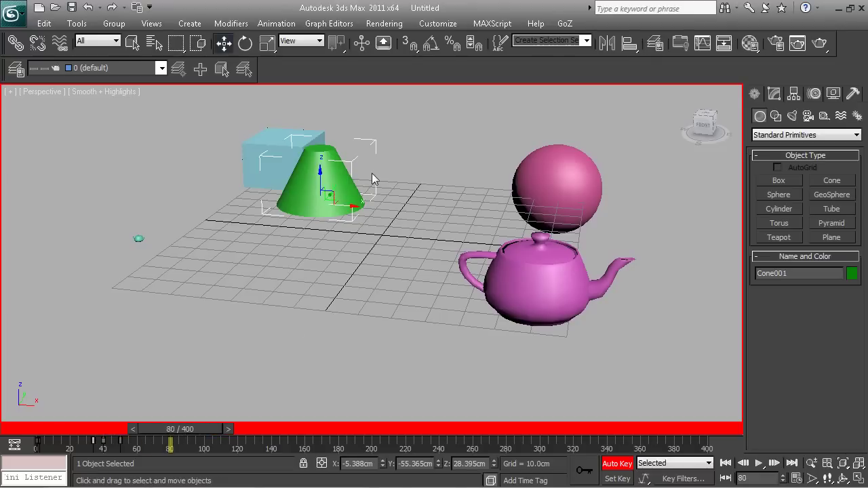
drag(318, 176, 312, 331)
drag(213, 428, 246, 415)
drag(355, 363, 563, 387)
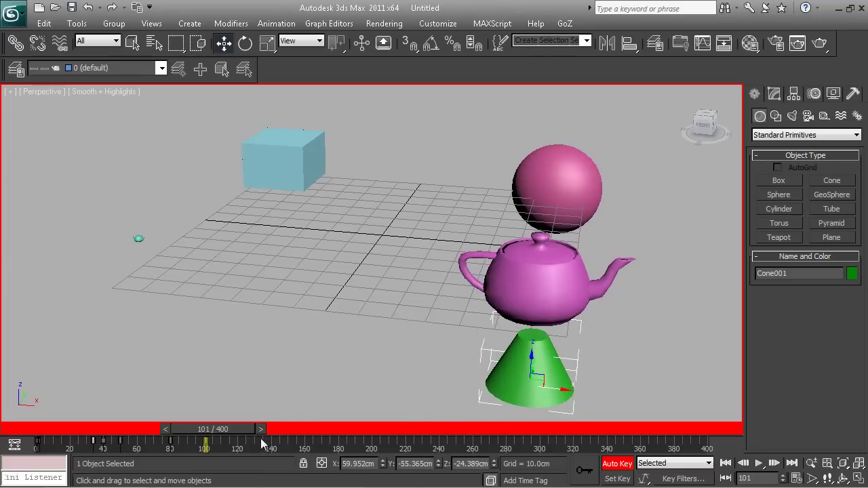
- Raise the cone into the large teapot to a Z position of about 5.1 cm at frame 120, and turn off Auto Key
drag(236, 429, 267, 429)
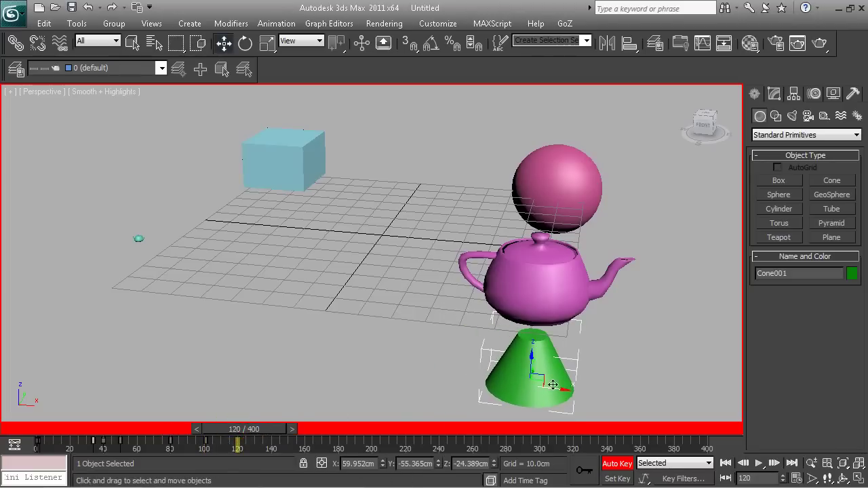
drag(532, 357, 522, 246)
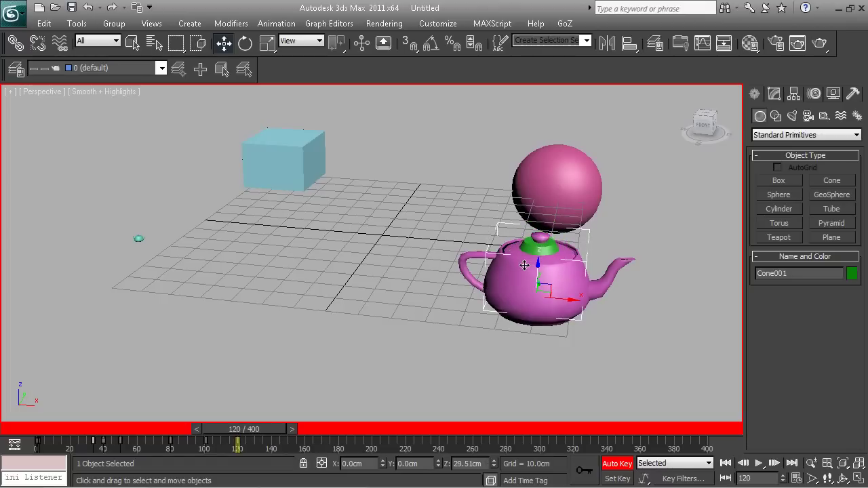
drag(250, 430, 250, 430)
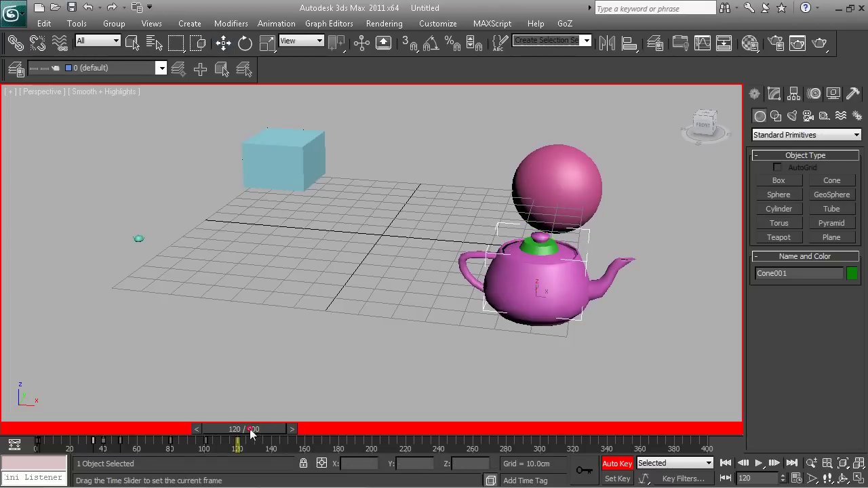
key(w)
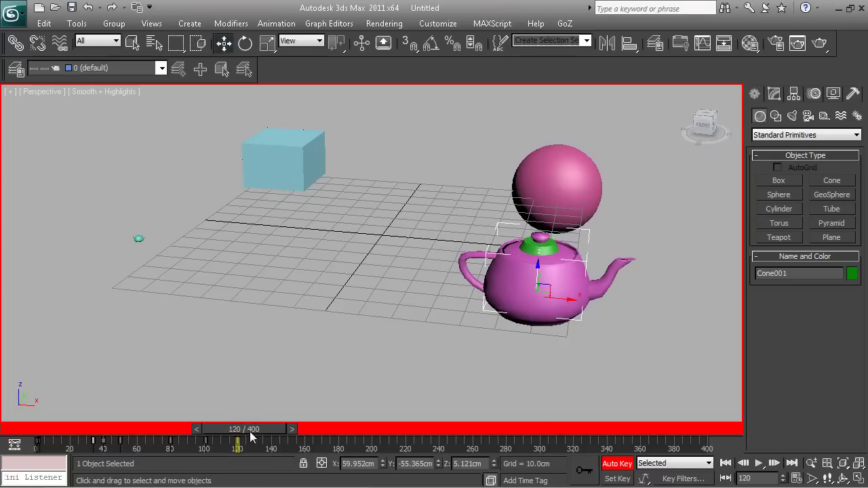
click(613, 464)
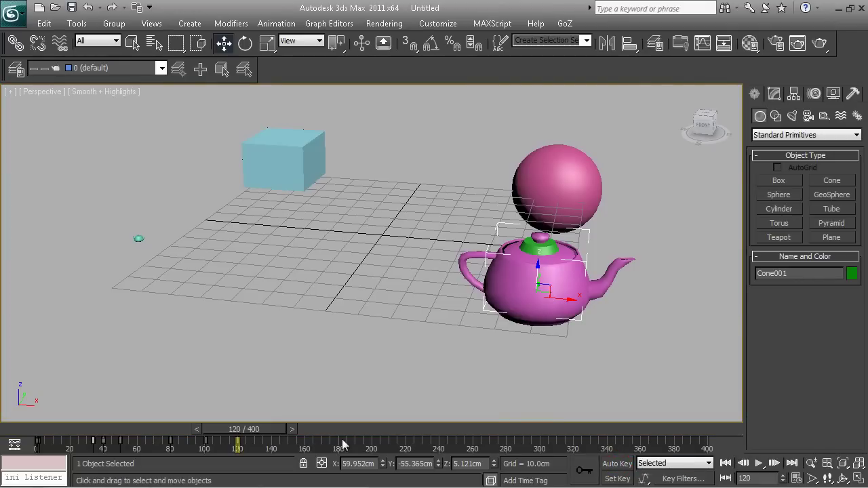
- Play the cone's animation from frame 0 and scrub back to around frame 105
drag(270, 433, 68, 430)
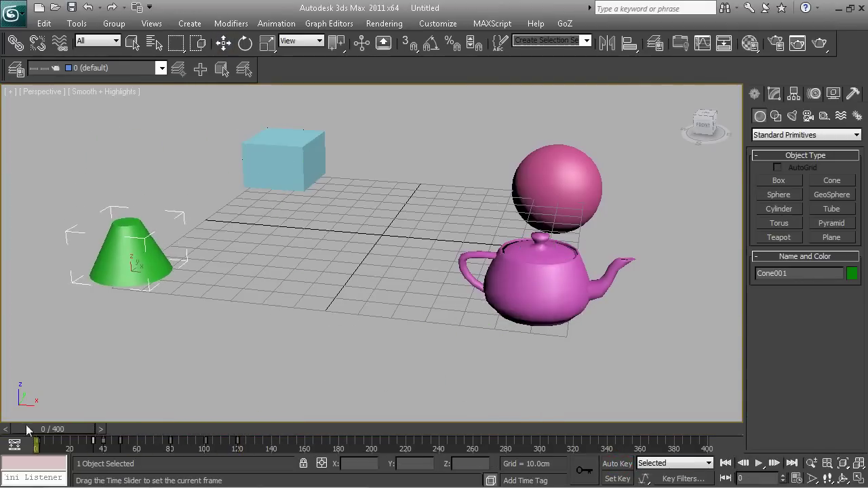
click(759, 463)
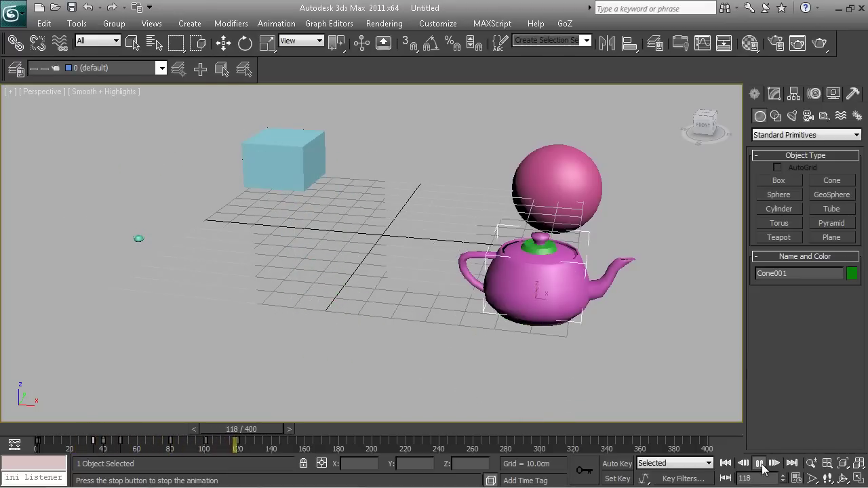
drag(336, 426, 227, 430)
key(w)
- Select the large teapot and examine its position relative to the cone in front and perspective views while scrubbing back to frame 0
click(529, 291)
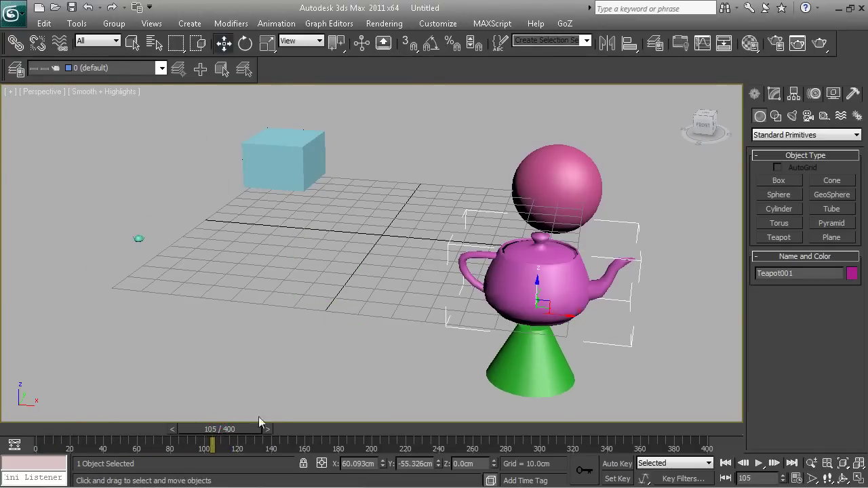
key(f)
scroll(560, 273, up, 5)
middle_drag(592, 279, 470, 283)
scroll(520, 312, up, 3)
middle_drag(519, 312, 526, 314)
drag(245, 430, 162, 419)
scroll(199, 392, down, 5)
key(p)
scroll(340, 328, down, 5)
alt+middle_drag(465, 258, 359, 326)
drag(128, 430, 50, 442)
key(w)
scroll(339, 294, up, 2)
alt+middle_drag(339, 295, 360, 297)
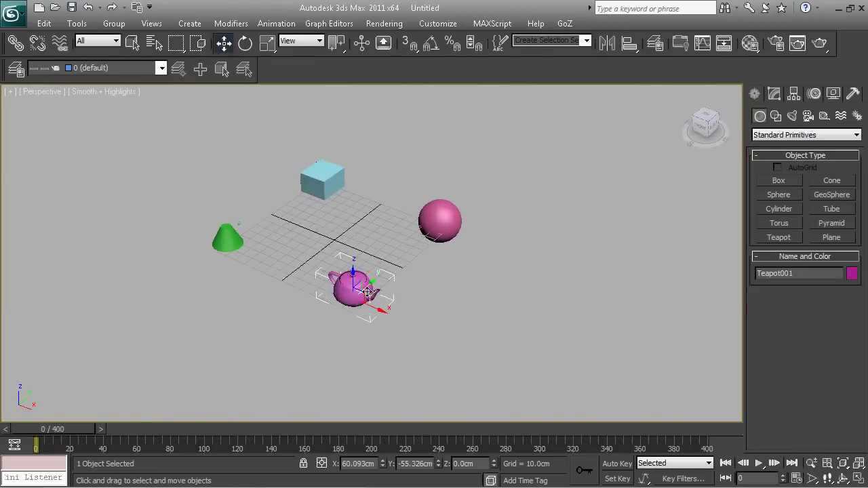
- Delete the tiny stray teapot beside the cone
scroll(360, 296, up, 5)
alt+middle_drag(321, 327, 384, 294)
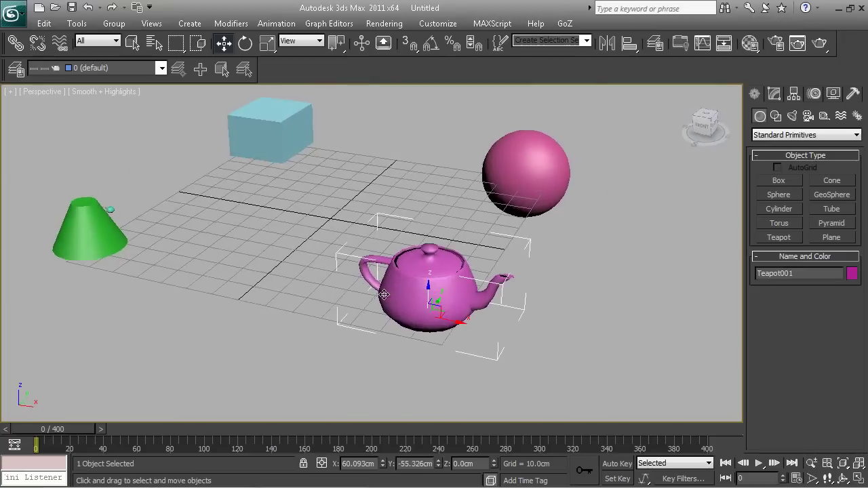
click(112, 209)
key(Delete)
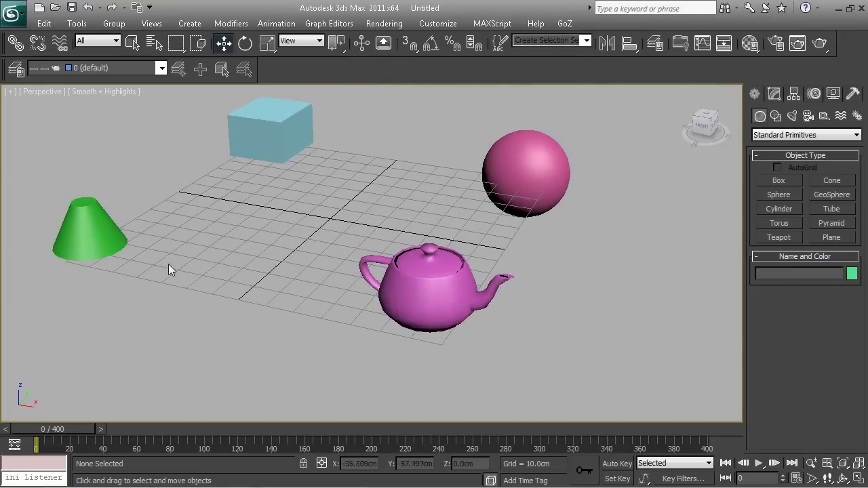
alt+middle_drag(405, 268, 379, 272)
middle_drag(326, 285, 338, 304)
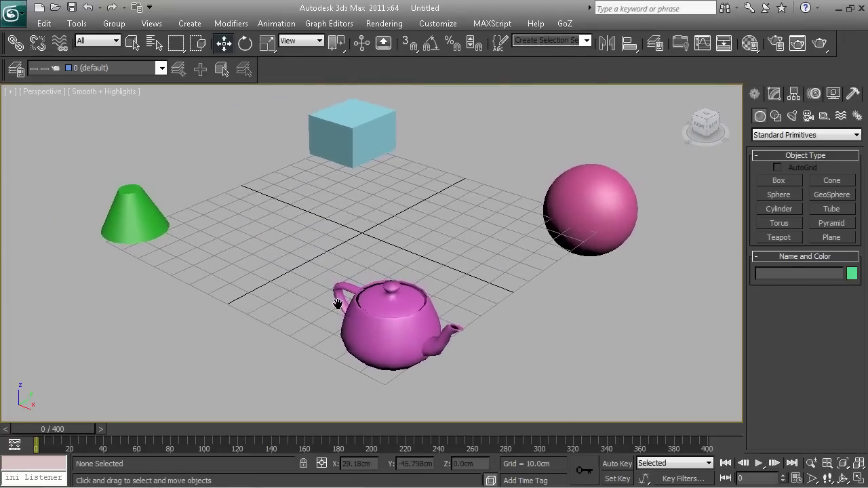
scroll(337, 305, down, 2)
scroll(338, 316, up, 2)
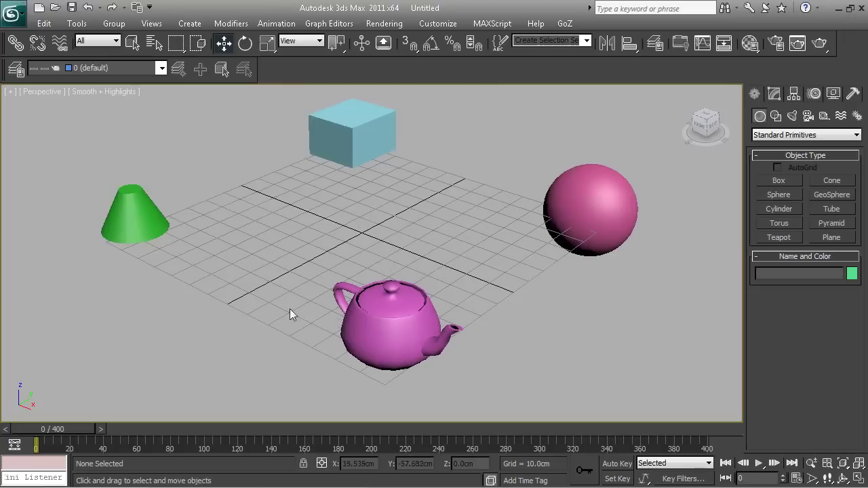
- Select the teapot and play the animation, stopping it at about frame 57
click(130, 221)
drag(68, 437, 41, 449)
key(w)
click(390, 316)
click(758, 462)
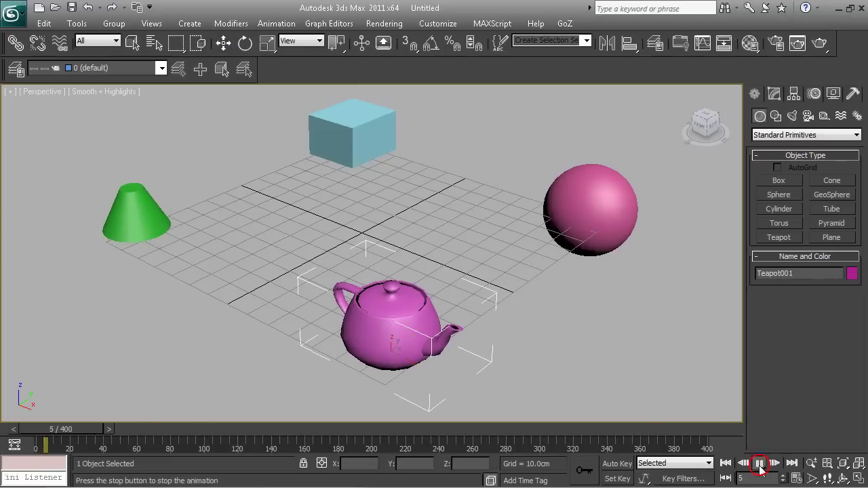
click(759, 465)
- In the front view, turn on Auto Key and key the teapot's starting position around frame 107, where the cone meets its base
alt+middle_drag(331, 400, 475, 339)
key(f)
middle_drag(581, 281, 527, 303)
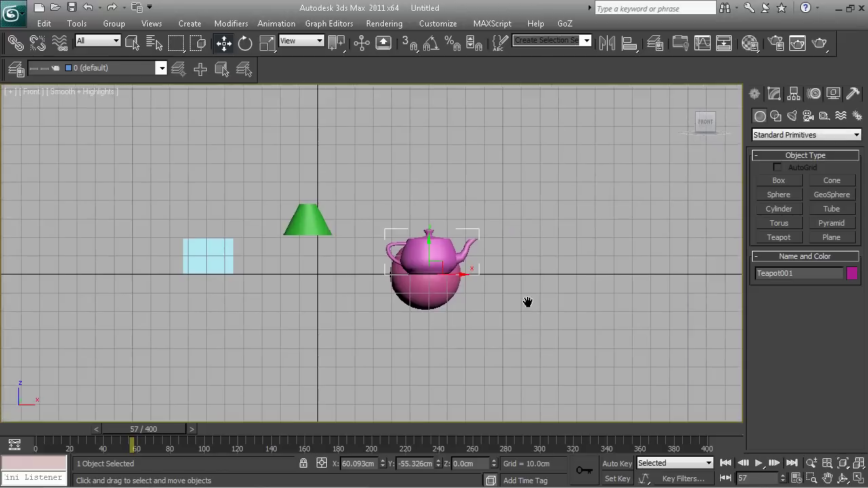
scroll(527, 303, up, 2)
scroll(430, 339, down, 1)
drag(180, 431, 246, 430)
key(w)
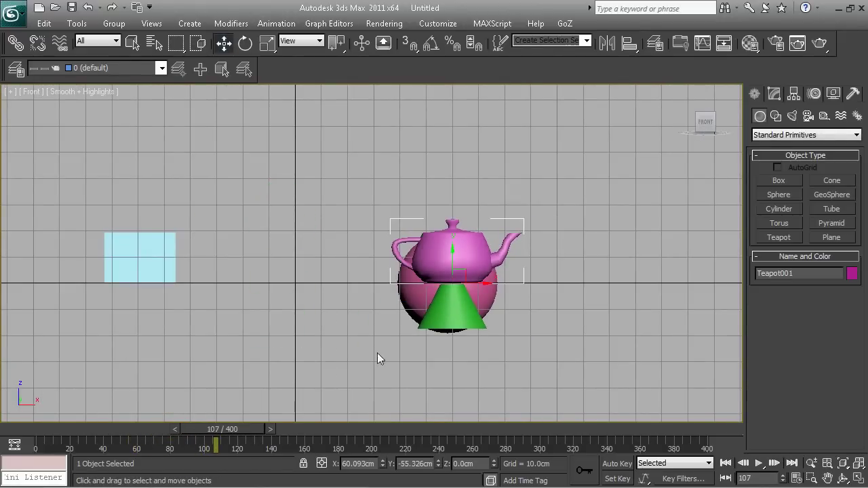
click(617, 465)
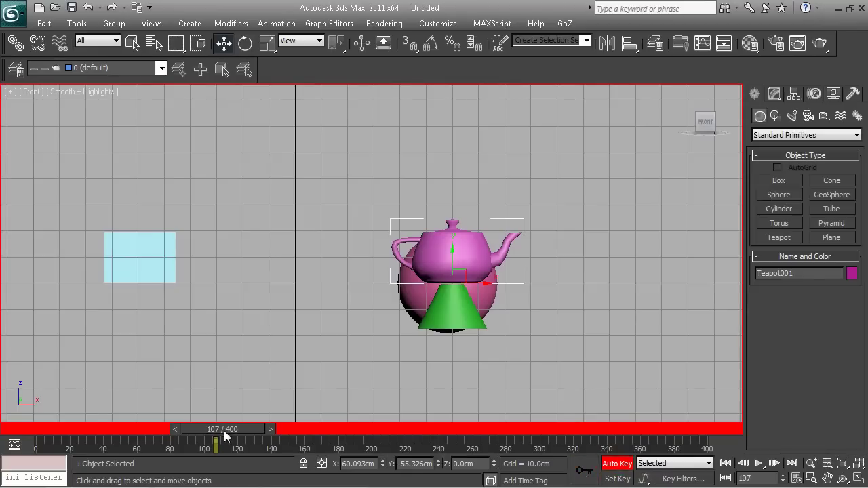
drag(232, 429, 233, 429)
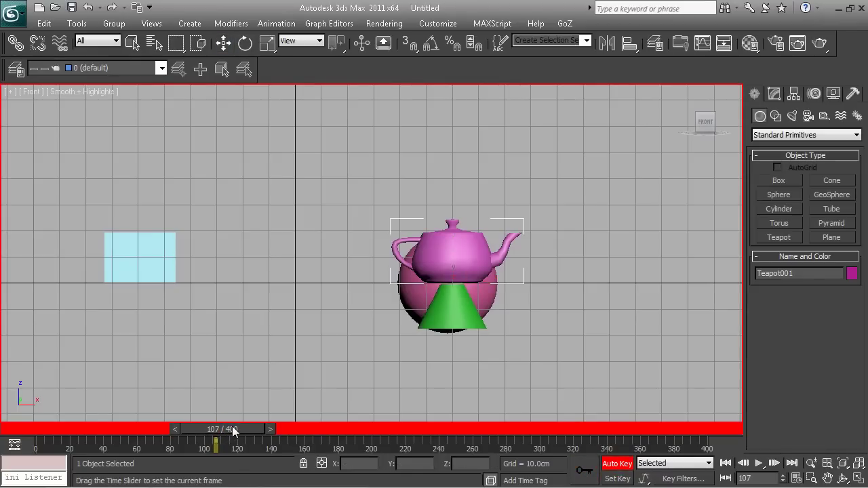
drag(231, 426, 233, 430)
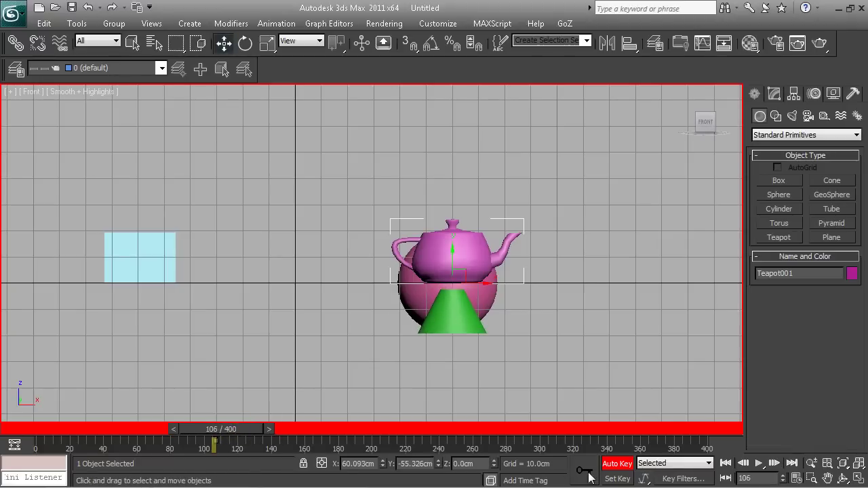
drag(231, 427, 233, 426)
drag(450, 250, 454, 247)
- Raise the teapot to about Z 20 cm a few frames further on, and adjust its height on top of the cone at frame 112
drag(254, 429, 267, 431)
drag(449, 250, 466, 196)
drag(257, 430, 250, 431)
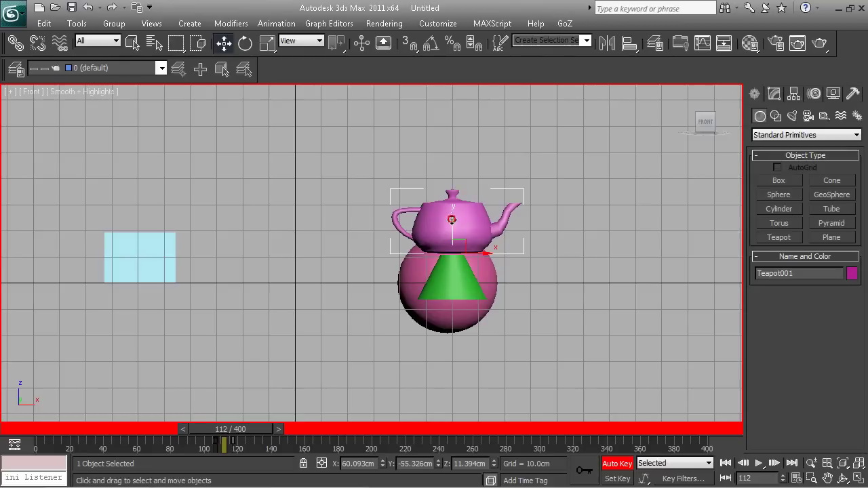
drag(452, 219, 452, 220)
- Raise the teapot to about Z 21.8 cm at frame 125, and move it along X to about 42.7 cm at frame 135
drag(251, 426, 269, 436)
key(w)
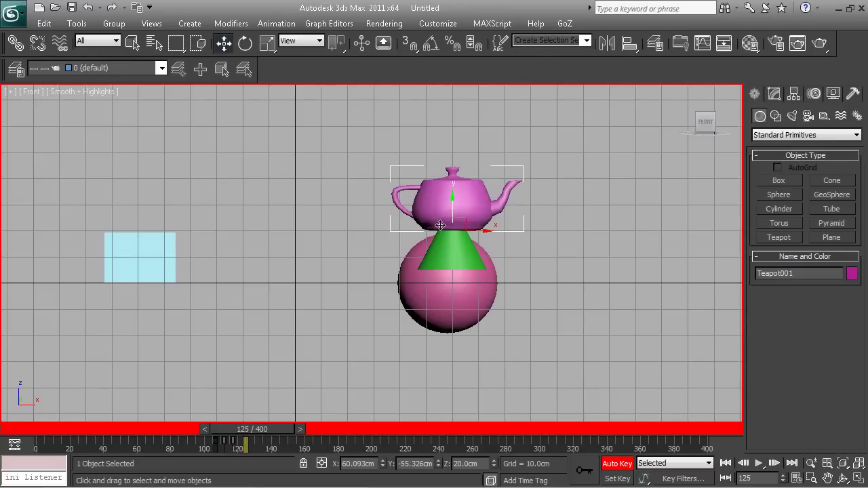
drag(453, 198, 454, 193)
drag(275, 428, 291, 430)
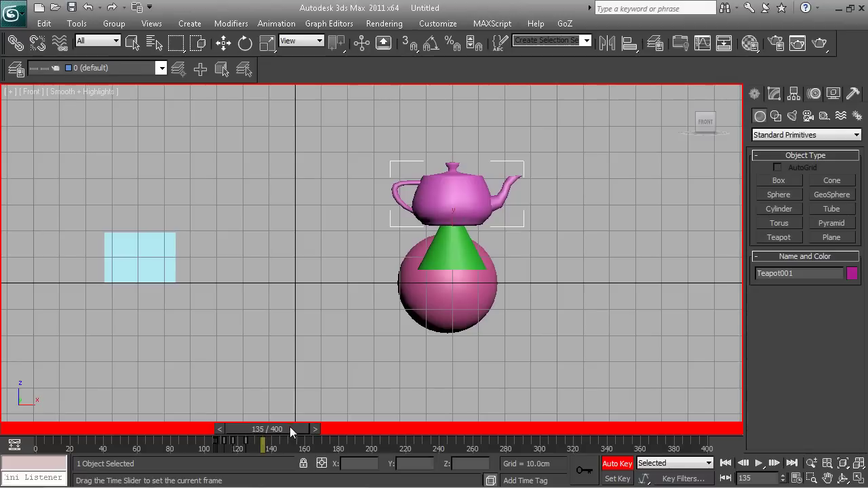
key(w)
drag(486, 226, 441, 226)
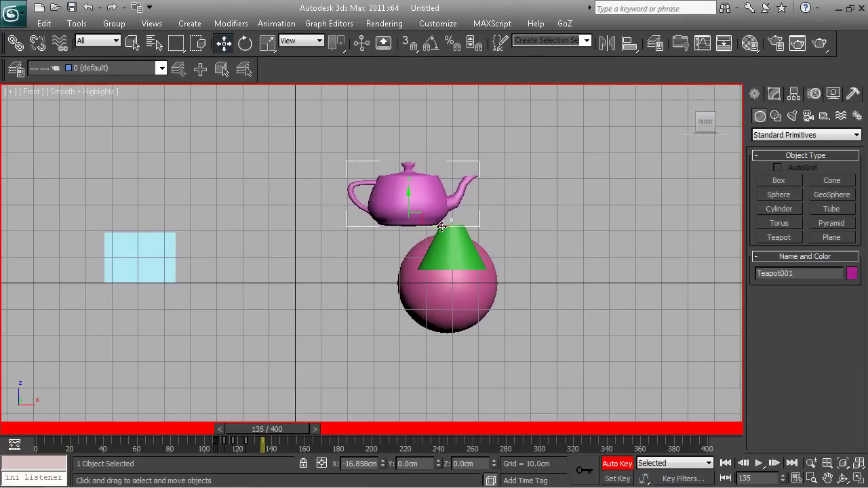
- Try lowering the teapot slightly at frame 146 and delete that key
drag(296, 429, 312, 441)
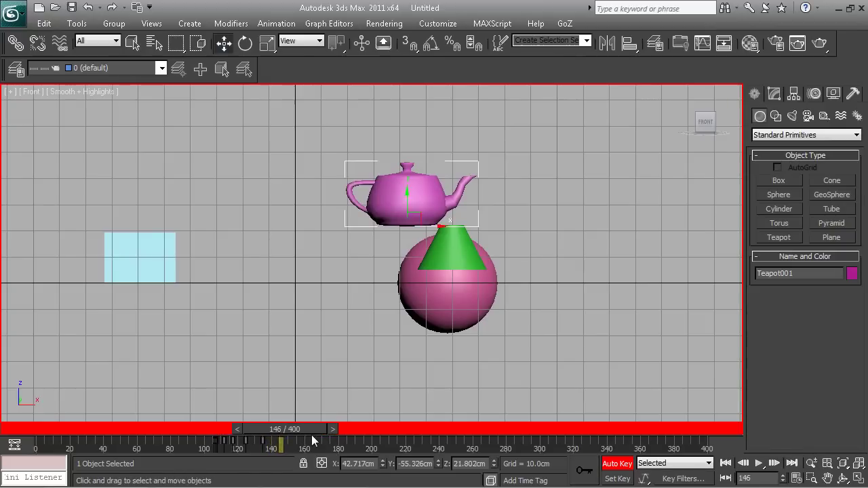
drag(409, 201, 403, 203)
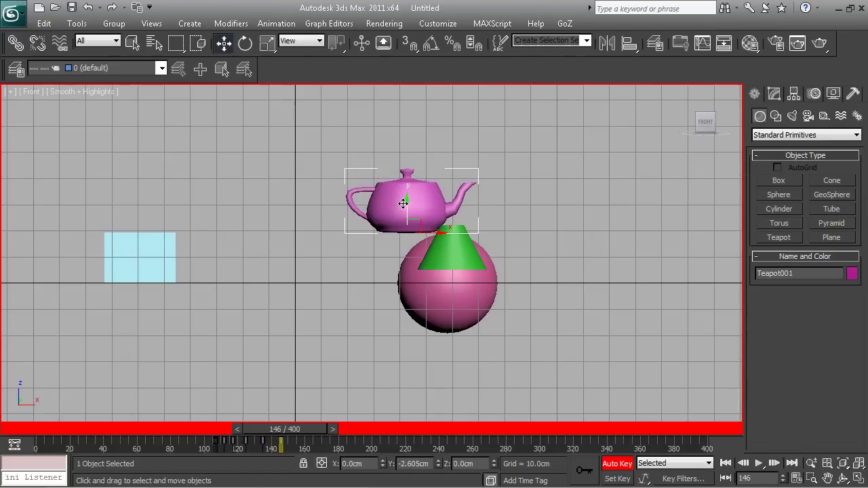
mouse_move(310, 429)
mouse_down()
mouse_move(284, 434)
mouse_move(309, 432)
mouse_move(300, 434)
mouse_up()
key(w)
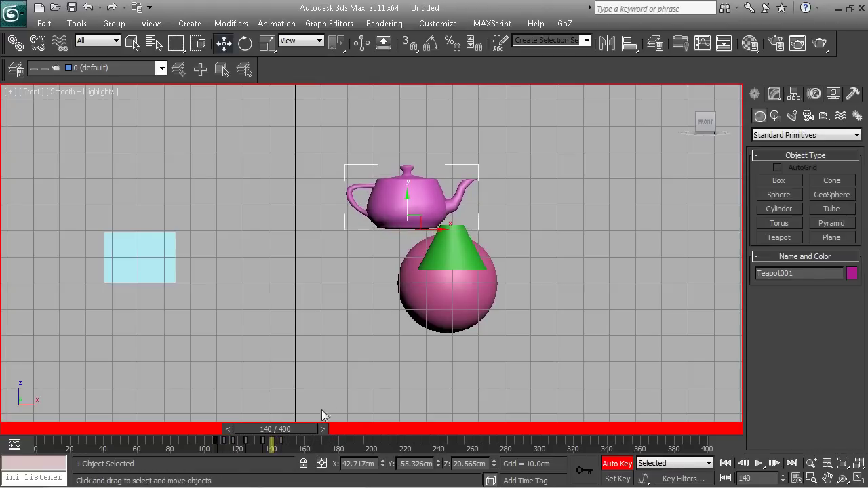
click(281, 441)
key(Delete)
- At frame 144, move the teapot down beside the cone to about X 32.9 cm and Z 5 cm, and scrub to frame 156
drag(288, 429, 295, 428)
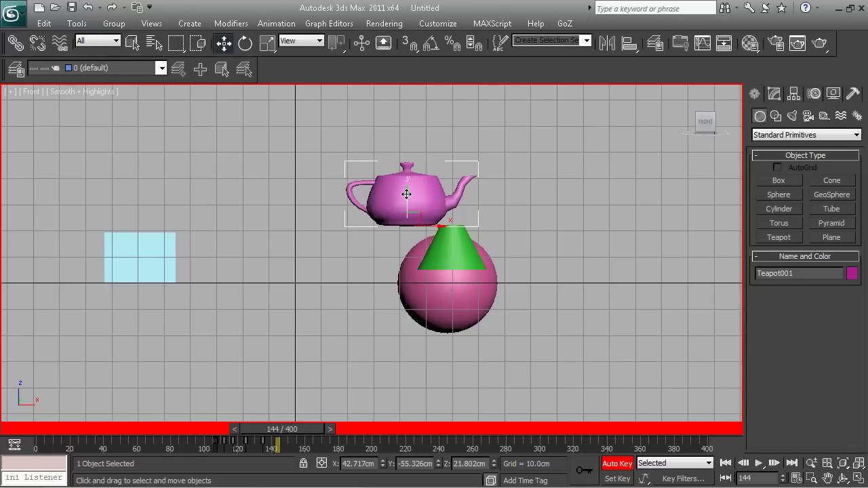
drag(418, 223, 415, 272)
drag(384, 245, 384, 239)
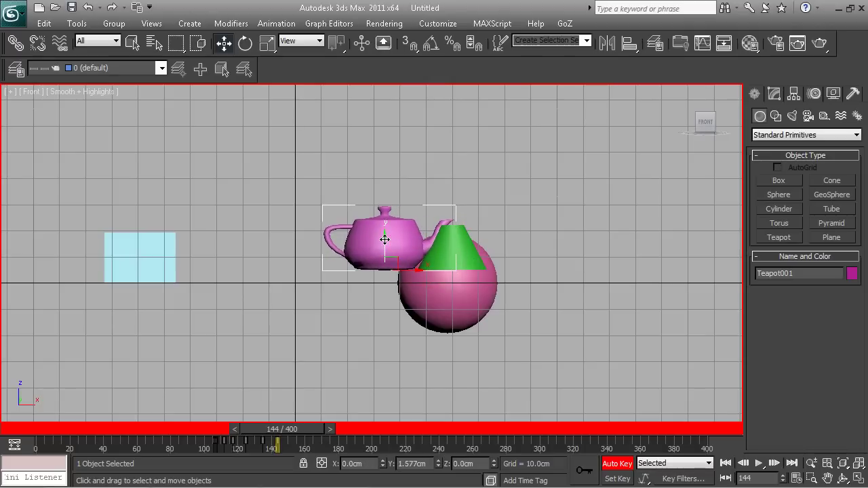
drag(298, 432, 318, 418)
key(w)
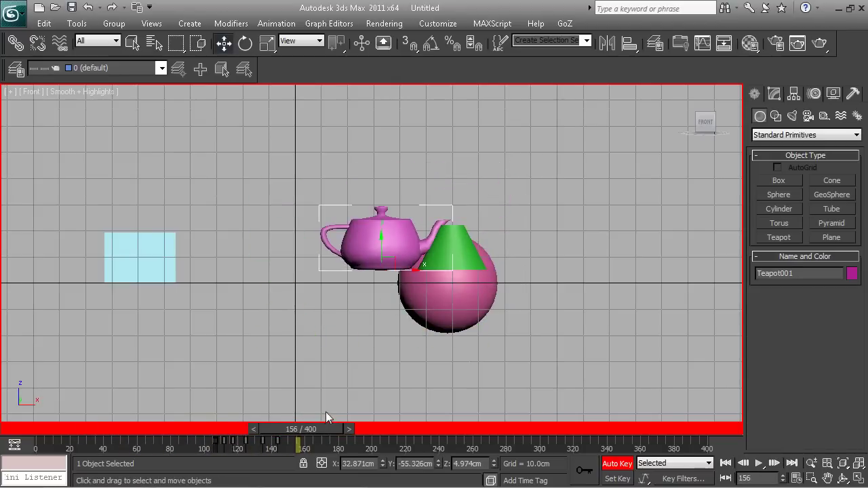
- Return to the perspective view with all objects framed and rewind the animation to frame 0
key(p)
alt+middle_drag(463, 288, 404, 327)
scroll(405, 327, up, 3)
alt+middle_drag(318, 351, 357, 334)
scroll(356, 334, up, 1)
drag(305, 428, 60, 423)
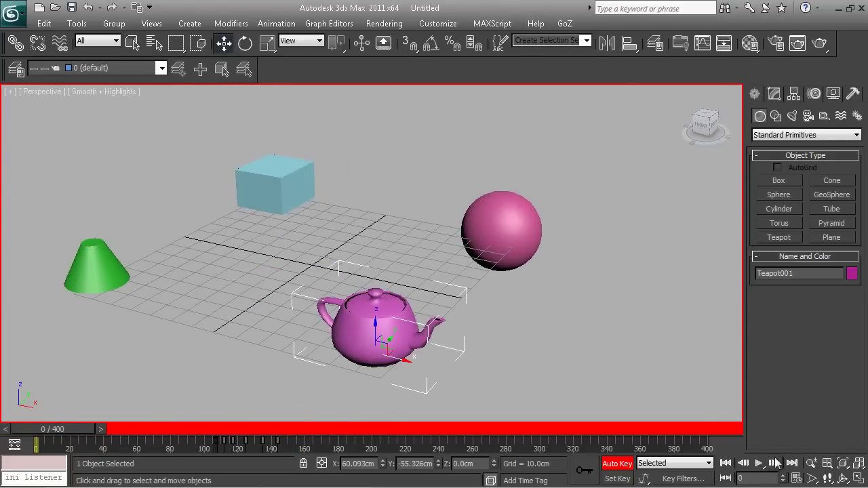
- Delete the box and the sphere from the scene
click(274, 187)
key(Delete)
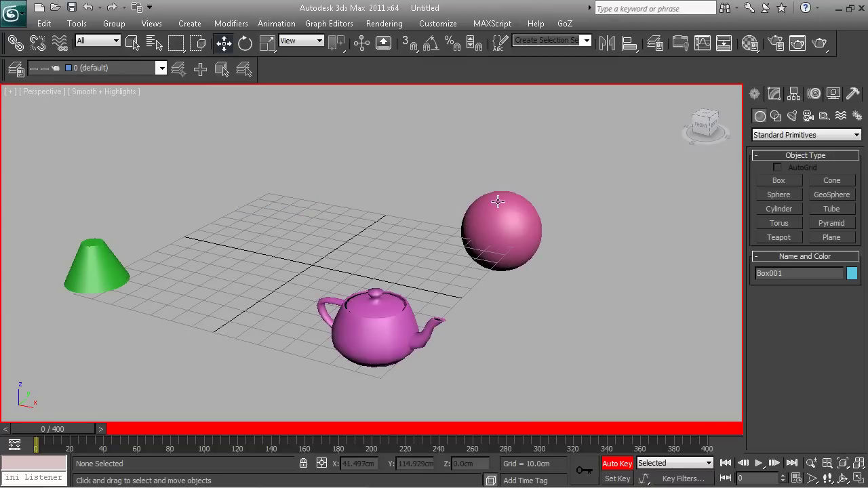
click(497, 202)
key(Delete)
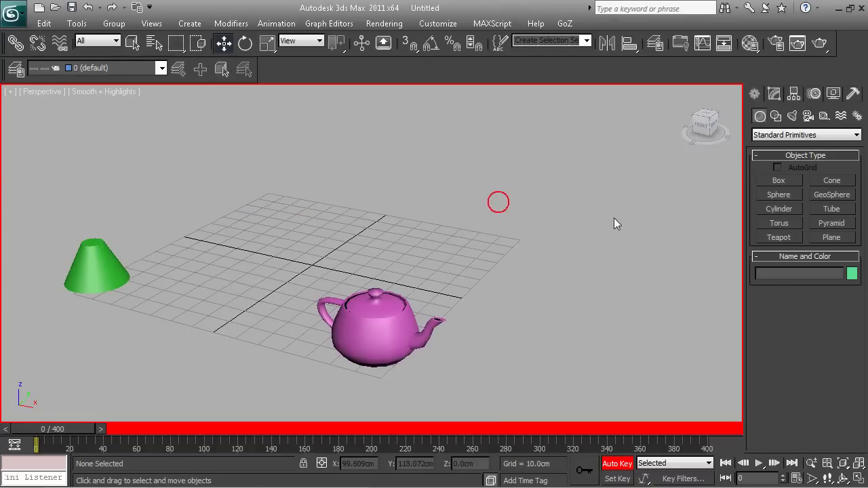
- Create a large plane as a floor beneath the cone and the teapot
click(823, 236)
scroll(373, 244, down, 5)
drag(89, 272, 464, 304)
drag(518, 288, 653, 208)
- Scale the floor plane up along its X and Y axes so it extends far beyond the cone and teapot
click(267, 43)
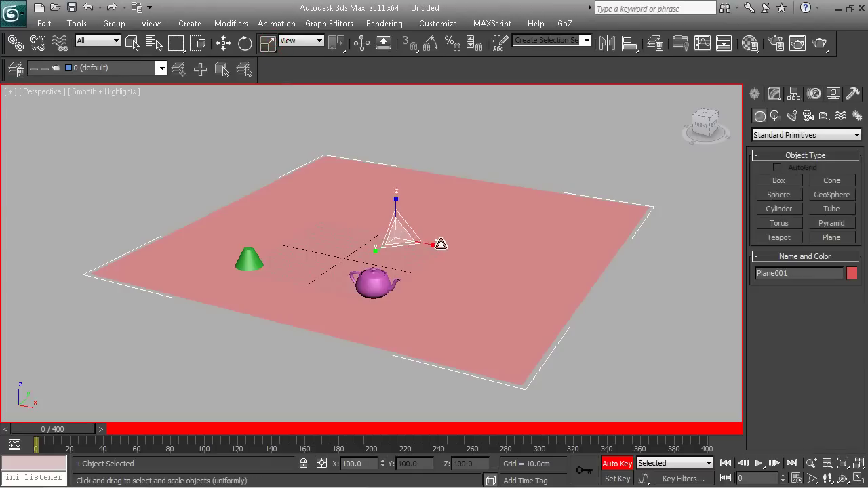
drag(439, 243, 550, 260)
drag(441, 249, 525, 264)
drag(375, 252, 295, 306)
scroll(386, 314, up, 2)
alt+middle_drag(385, 315, 386, 314)
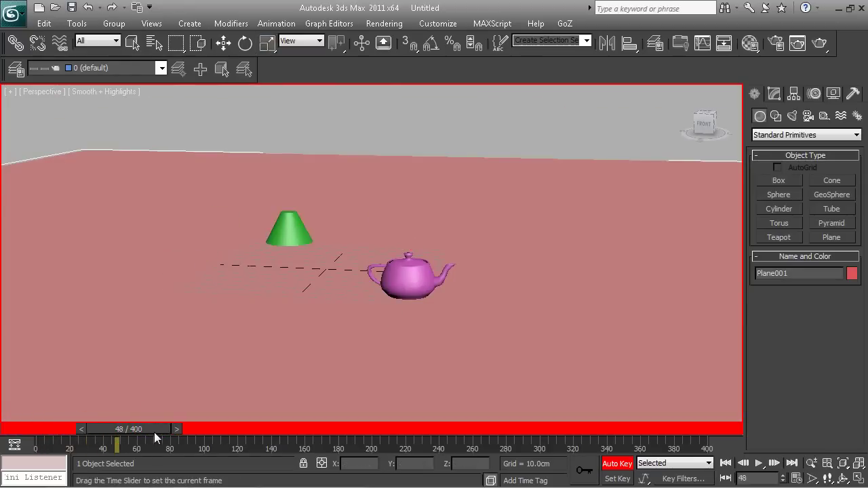
- Try rotating the teapot slightly at frame 111, above the cone, and scrub back to frame 105
click(293, 251)
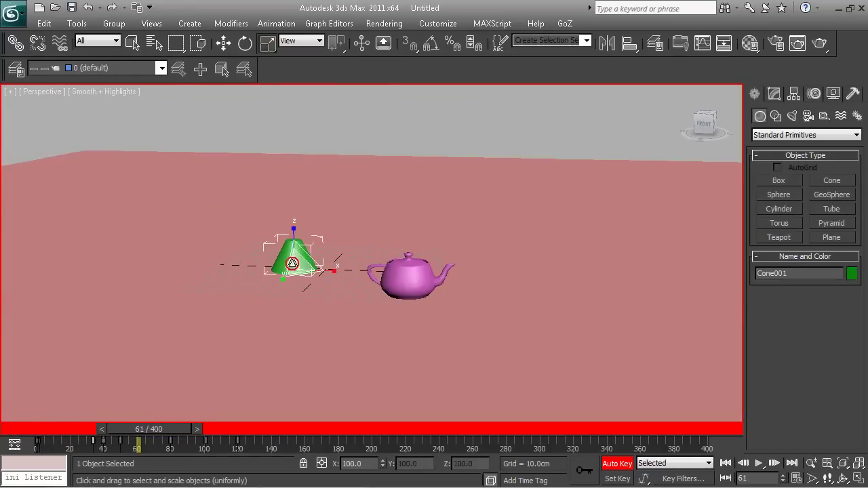
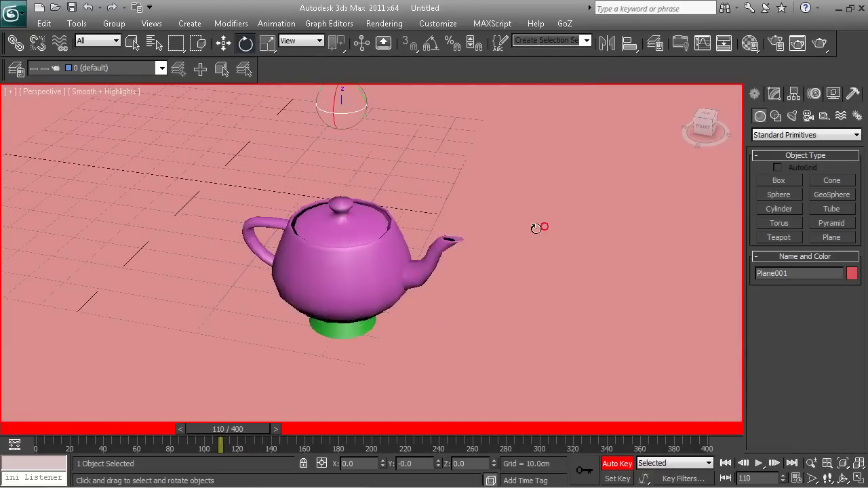
drag(246, 432, 249, 430)
alt+middle_drag(256, 418, 407, 281)
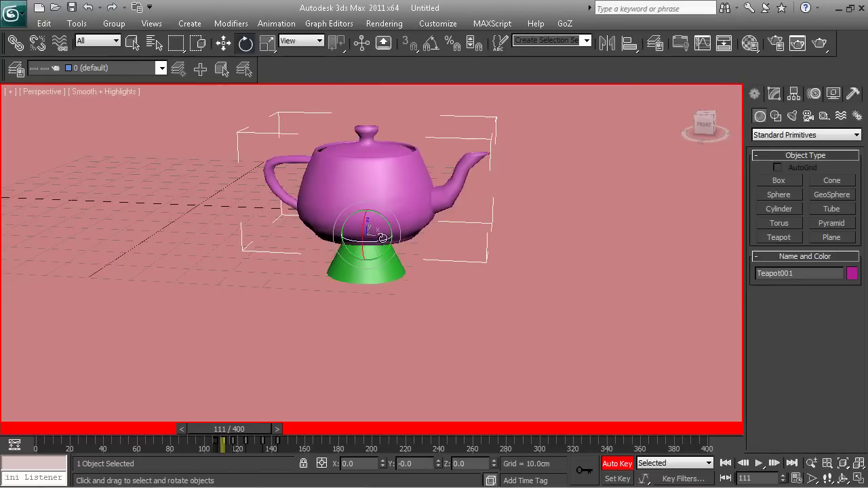
drag(363, 223, 363, 232)
drag(257, 432, 248, 432)
alt+middle_drag(468, 292, 367, 311)
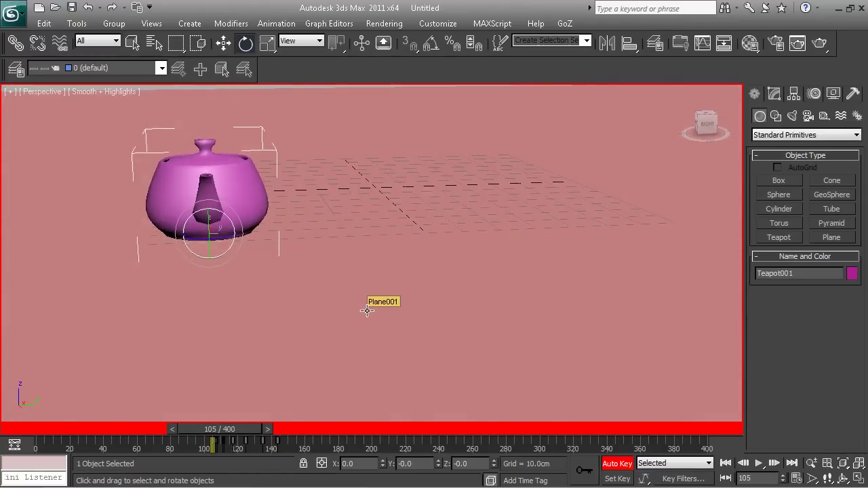
- Rotate the teapot about X by about -1.5° at frame 0 and about -2° at frame 106
drag(246, 434, 74, 439)
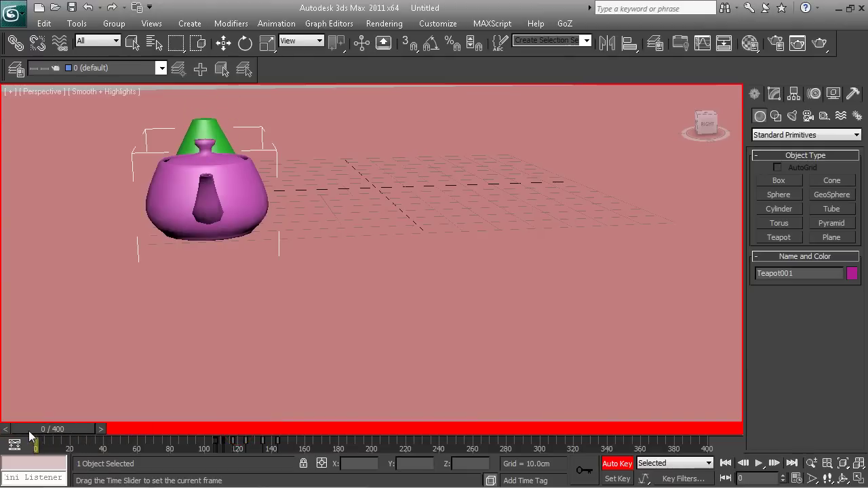
key(e)
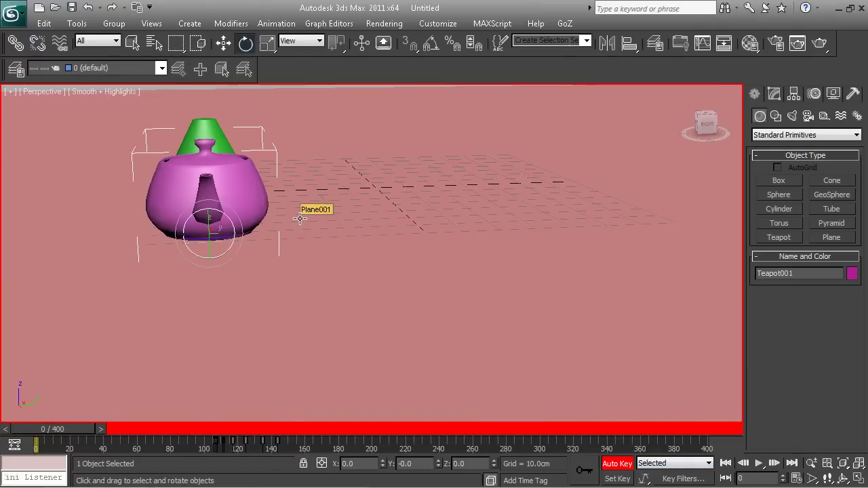
drag(226, 215, 230, 213)
drag(75, 434, 244, 435)
key(comma)
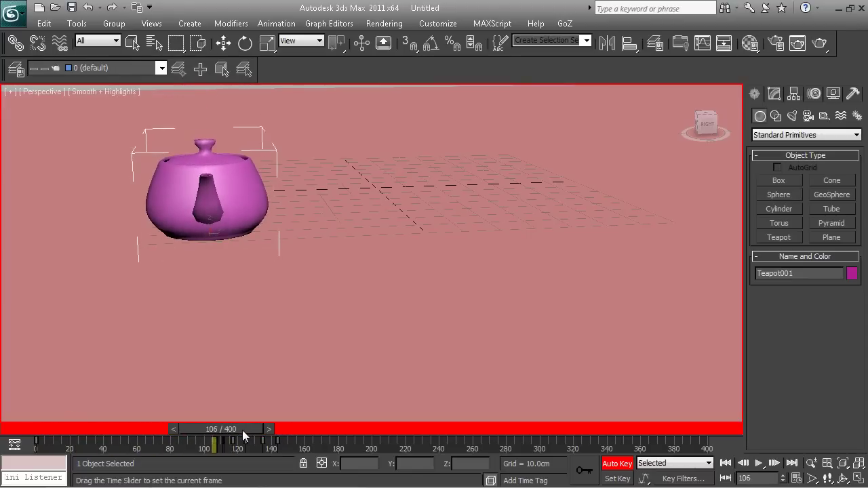
key(e)
drag(219, 217, 228, 213)
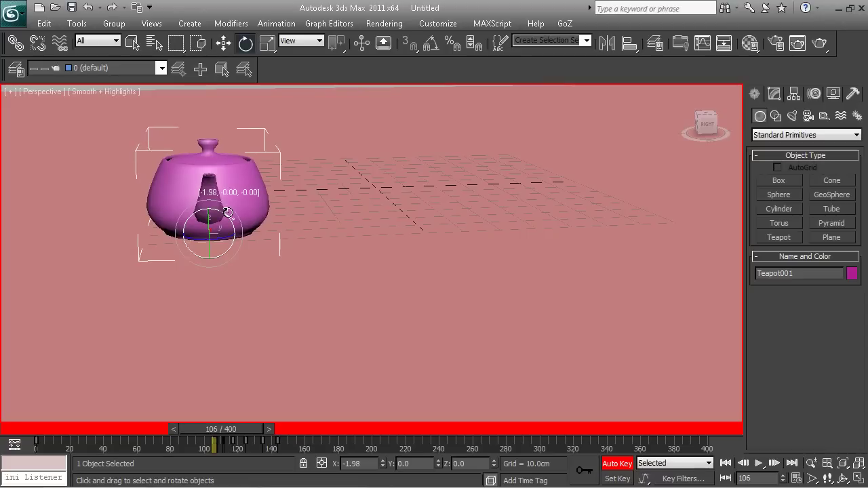
- Tilt the teapot about X to about 18.9° at frame 116 and to about 39.9° at frame 134
drag(231, 429, 262, 434)
key(e)
middle_drag(237, 193, 255, 245)
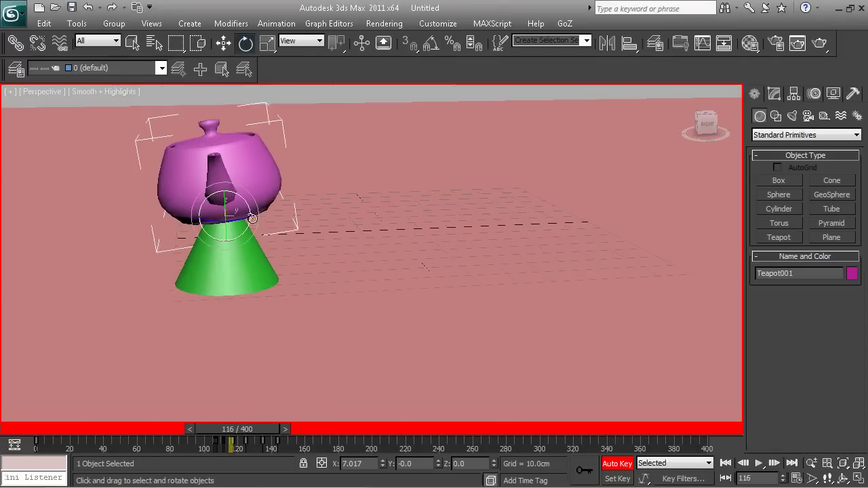
drag(240, 201, 256, 325)
drag(253, 428, 282, 432)
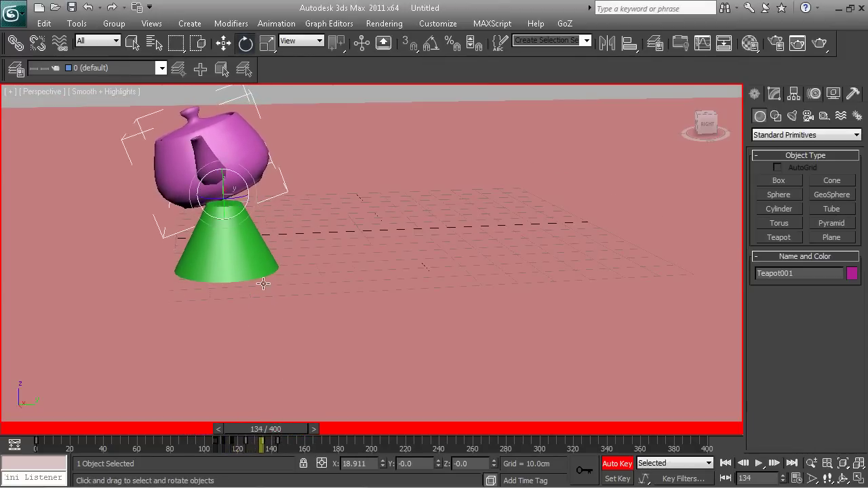
drag(207, 179, 291, 342)
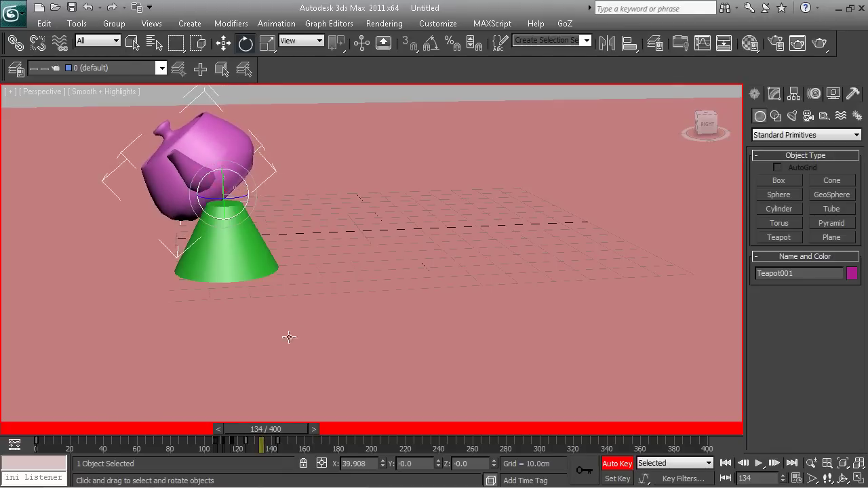
- Rotate the teapot to about 52.3° on X at frame 142, and turn it back by about 23.3° at frame 153
drag(276, 430, 290, 430)
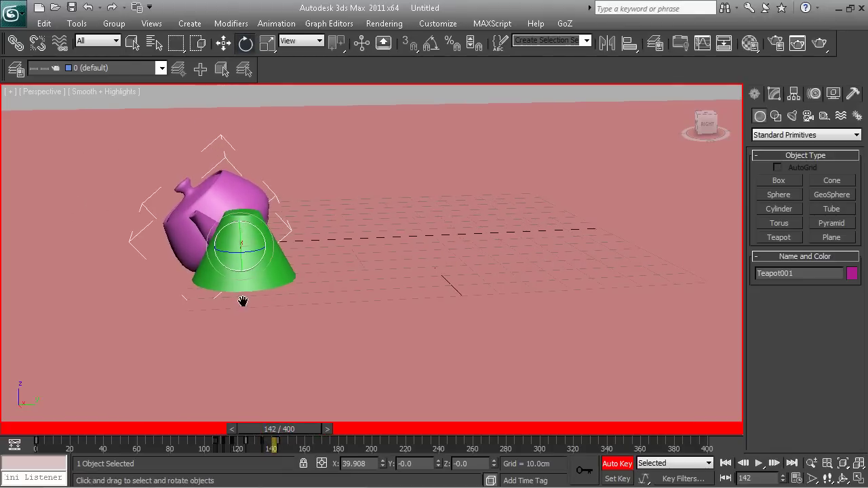
alt+middle_drag(242, 300, 257, 316)
drag(234, 274, 213, 271)
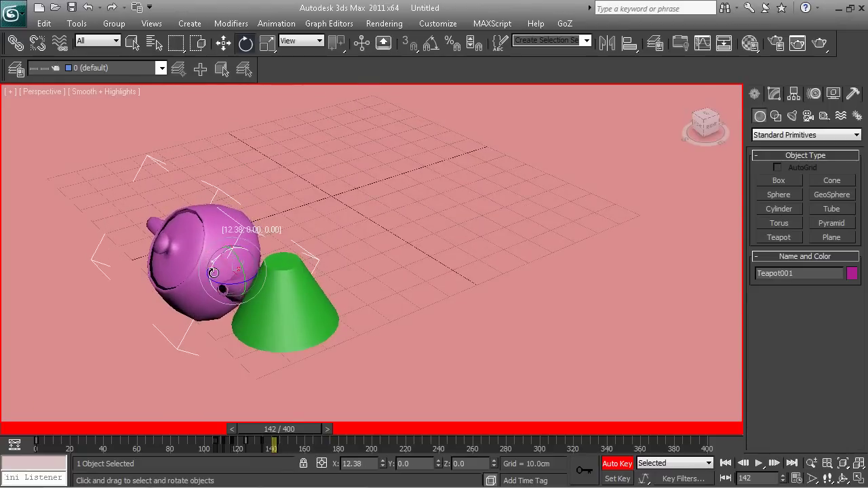
drag(290, 434, 307, 434)
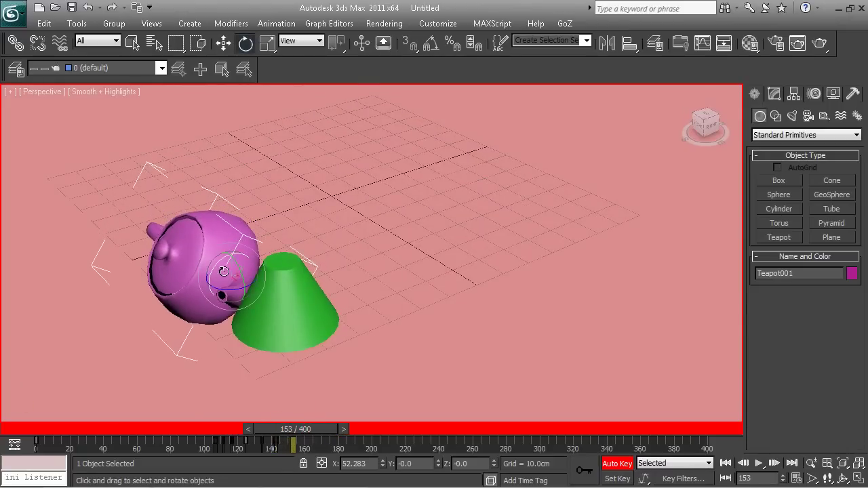
drag(220, 264, 266, 263)
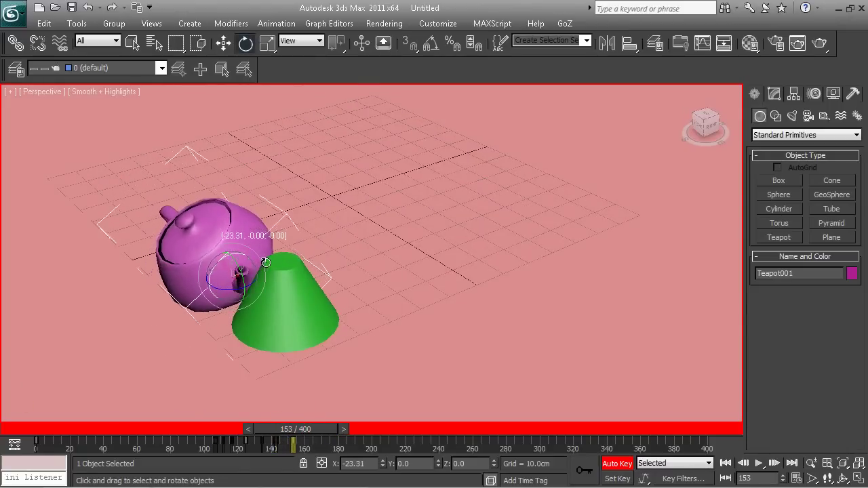
- Keep rotating the teapot backward about X with further tilts at about frame 163 and about frame 182
drag(296, 428, 311, 429)
drag(243, 256, 326, 271)
drag(340, 429, 370, 436)
key(e)
drag(244, 254, 297, 260)
- Play the animation from frame 0, examine how the teapot tumbles around the cone, and scrub back to frame 27
alt+middle_drag(297, 261, 323, 302)
drag(345, 434, 54, 428)
mouse_move(418, 328)
alt+middle_down()
mouse_move(465, 304)
mouse_move(436, 309)
mouse_move(411, 337)
alt+middle_up()
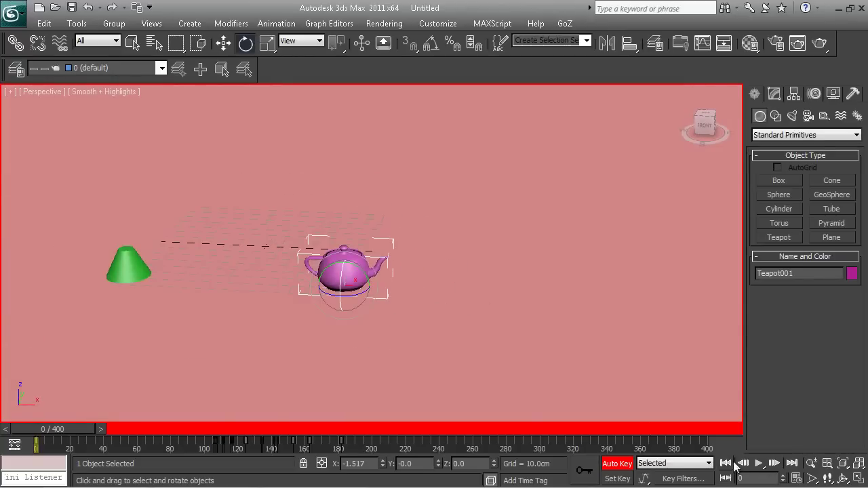
click(760, 465)
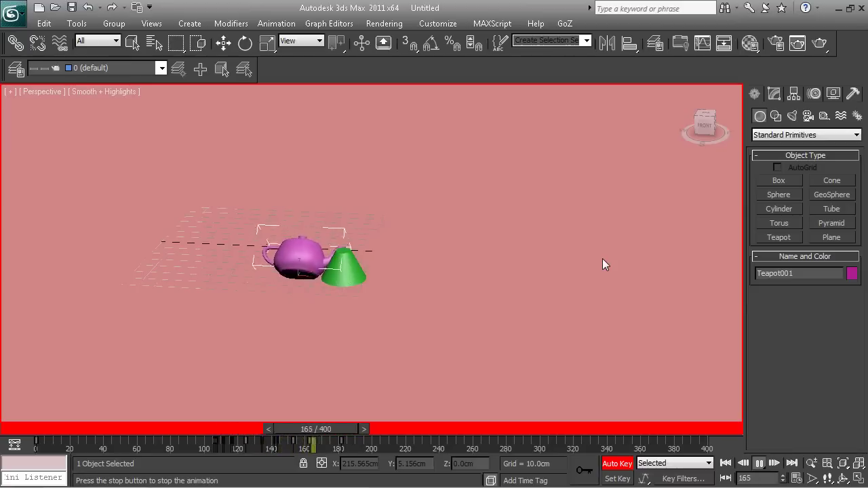
scroll(435, 289, down, 2)
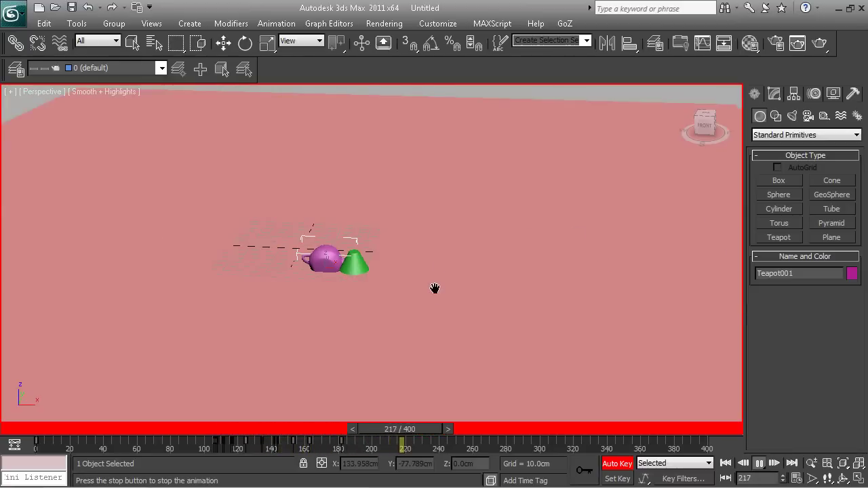
scroll(434, 289, up, 5)
drag(470, 430, 344, 399)
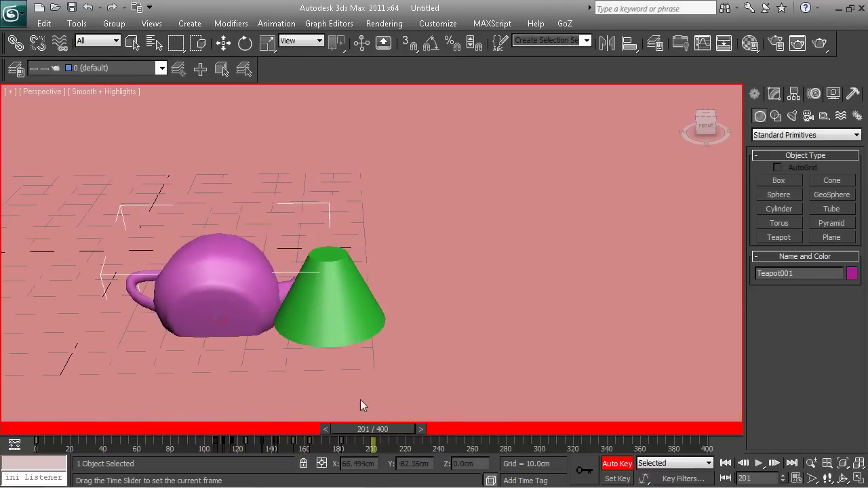
key(e)
click(324, 280)
alt+middle_drag(324, 280, 401, 429)
drag(397, 430, 111, 428)
- Create a box about 33 cm long, 61 cm wide and 77 cm high on an empty part of the floor plane
click(422, 299)
scroll(458, 270, down, 3)
middle_drag(458, 269, 430, 405)
click(777, 181)
drag(318, 229, 388, 263)
click(436, 231)
alt+middle_drag(436, 231, 426, 358)
scroll(426, 358, up, 3)
middle_drag(407, 265, 413, 211)
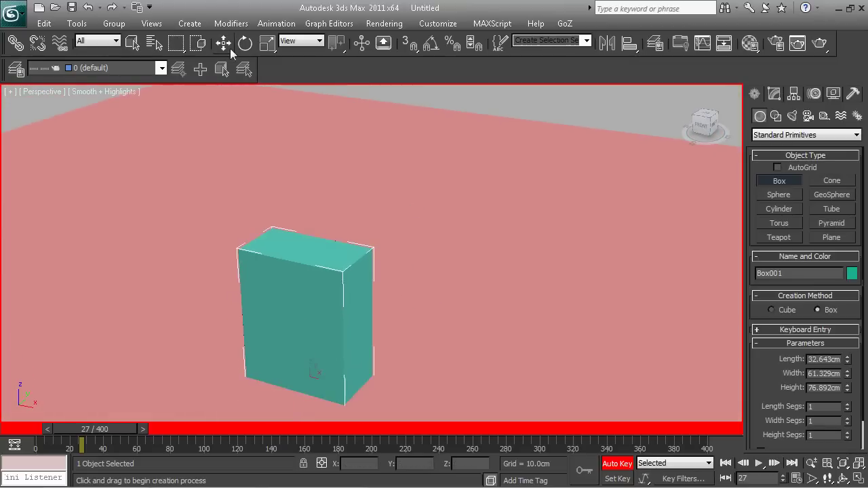
- Set a key for the new box at frame 0 and scale it uniformly to about 98.1%
click(225, 43)
drag(128, 432, 86, 429)
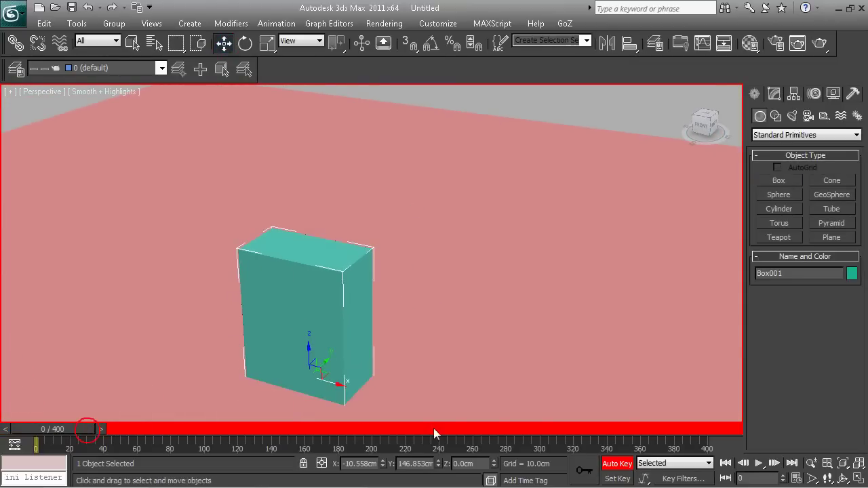
click(586, 473)
click(267, 43)
drag(312, 377, 312, 378)
key(q)
mouse_move(60, 434)
mouse_down()
mouse_move(86, 437)
mouse_move(51, 438)
mouse_up()
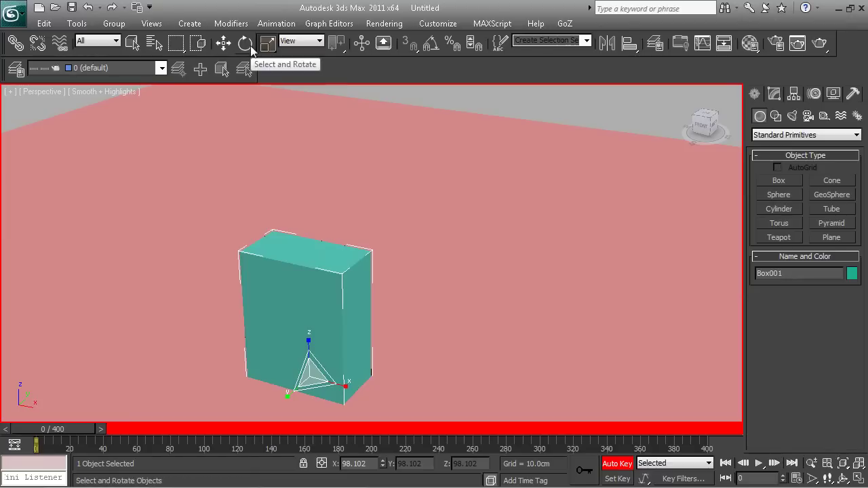
- Raise the box slightly at frame 0, to about Z 0.3 cm
click(247, 43)
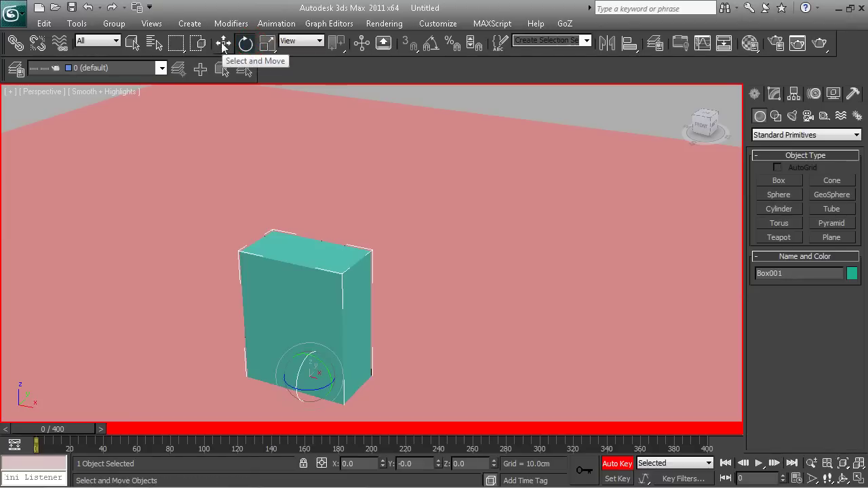
click(223, 45)
drag(310, 349, 311, 350)
click(246, 44)
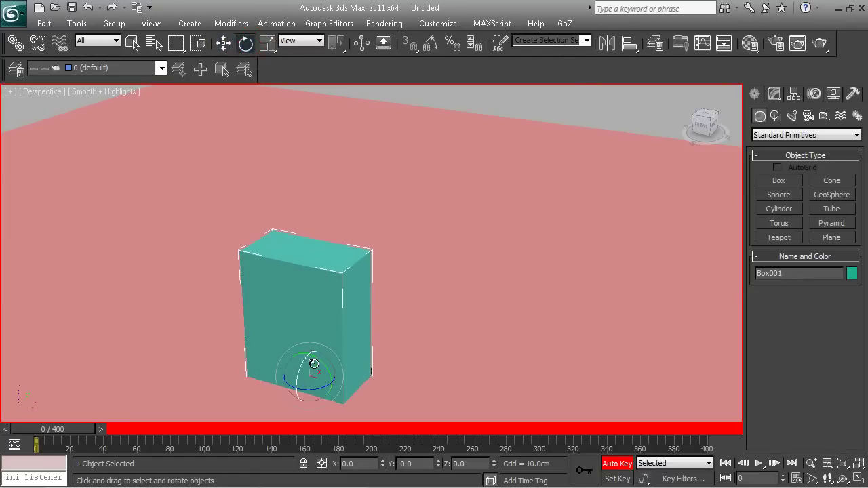
click(223, 43)
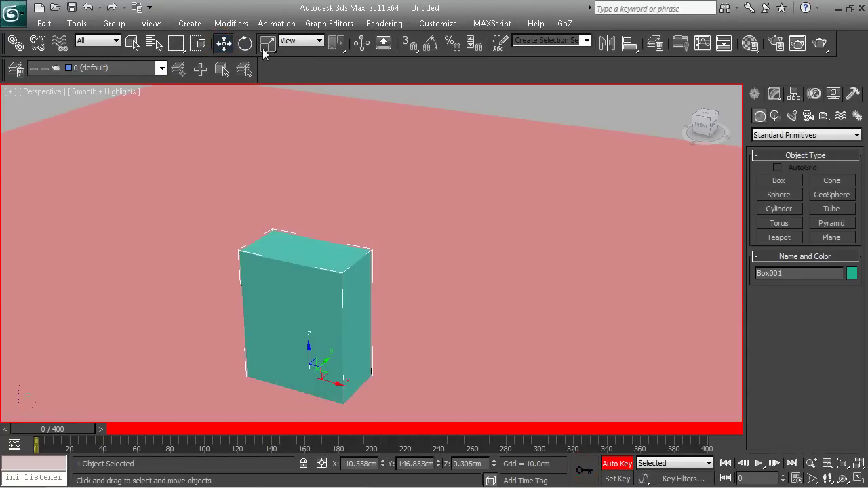
- Set a key for the box at frame 20 and scale it uniformly to about 161.4% at frame 30
click(266, 44)
drag(88, 430, 120, 430)
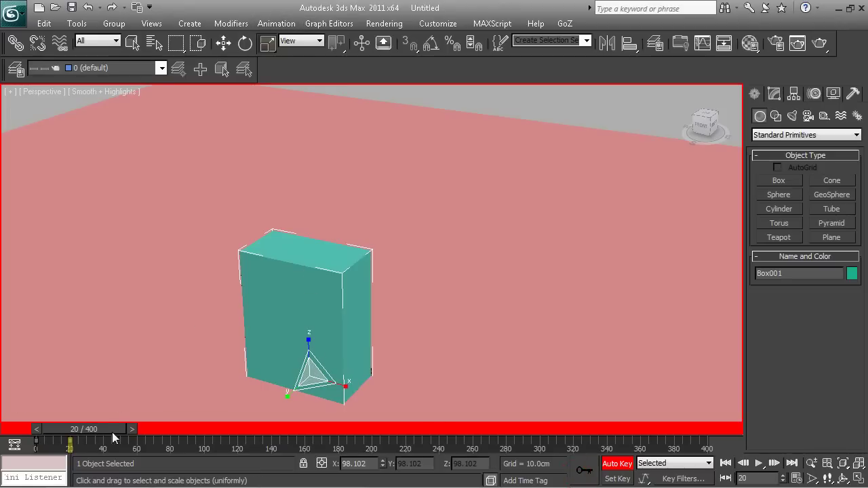
drag(113, 438, 112, 439)
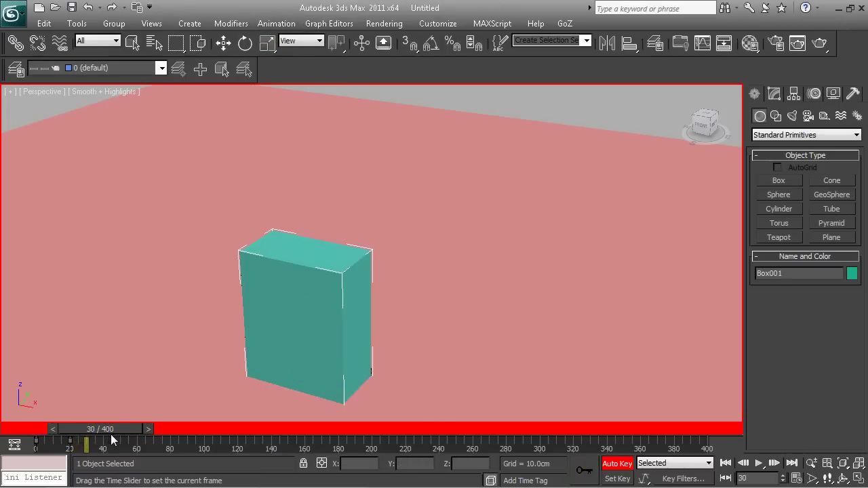
key(r)
drag(290, 339, 303, 310)
- Delete the box's key at frame 20 and move the time to frame 17
drag(121, 421, 70, 446)
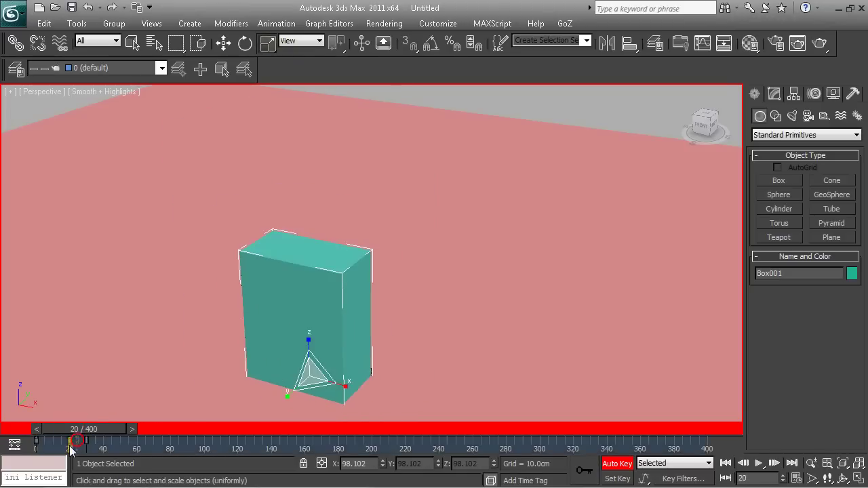
key(Delete)
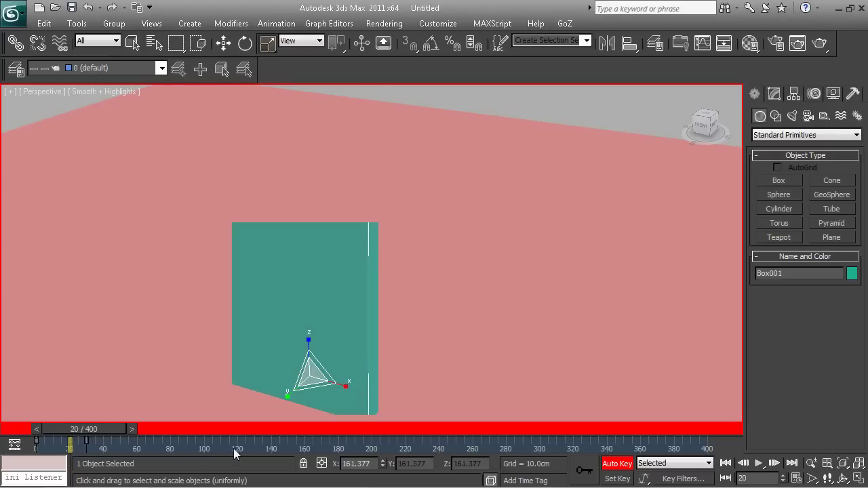
mouse_move(113, 434)
mouse_down()
mouse_move(126, 431)
mouse_move(101, 429)
mouse_move(130, 429)
mouse_move(73, 430)
mouse_move(110, 431)
mouse_up()
- Rotate the box about X to about -28.6° at frame 17
scroll(236, 337, down, 3)
key(alt)
click(244, 44)
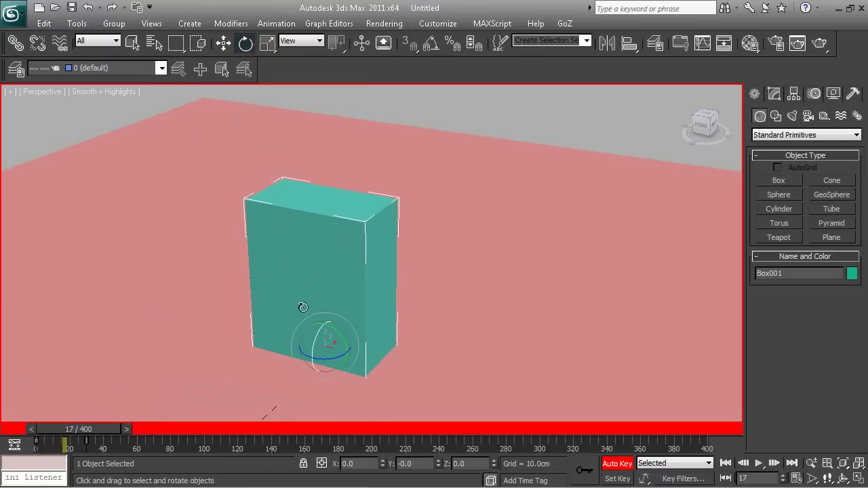
drag(317, 343, 329, 305)
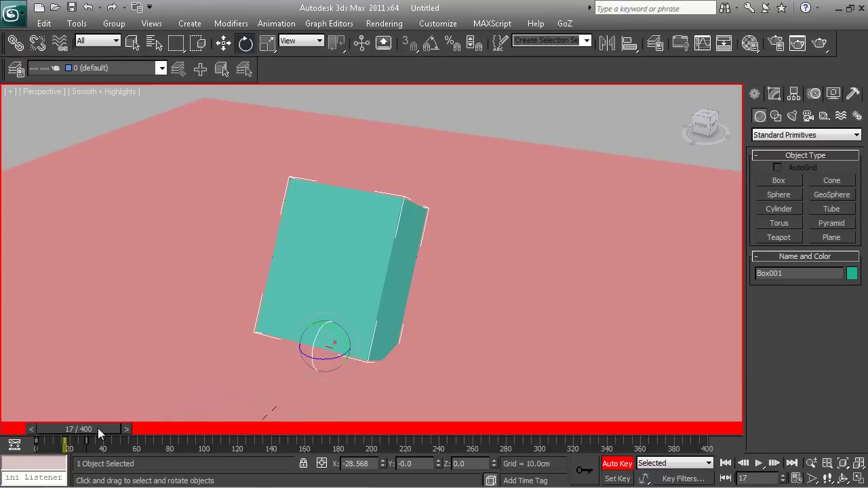
- Set a key for the unrotated box at frame 16 and move the time to frame 17
drag(97, 428, 77, 429)
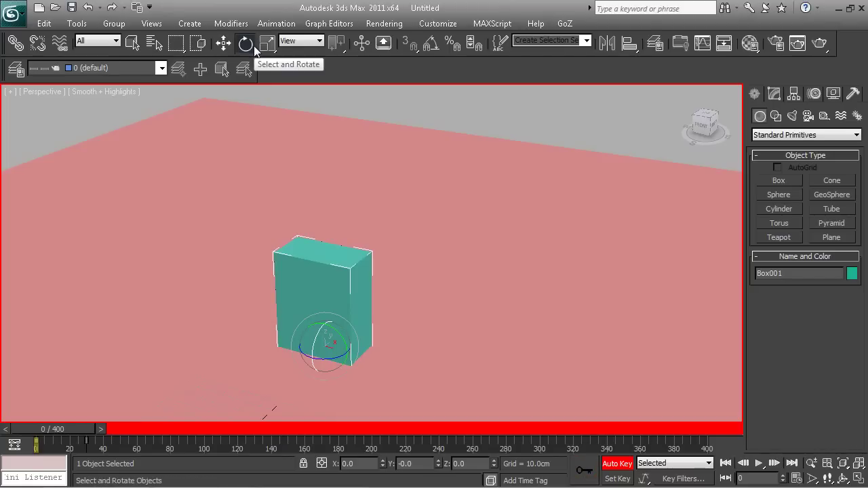
key(n)
drag(76, 429, 96, 430)
key(e)
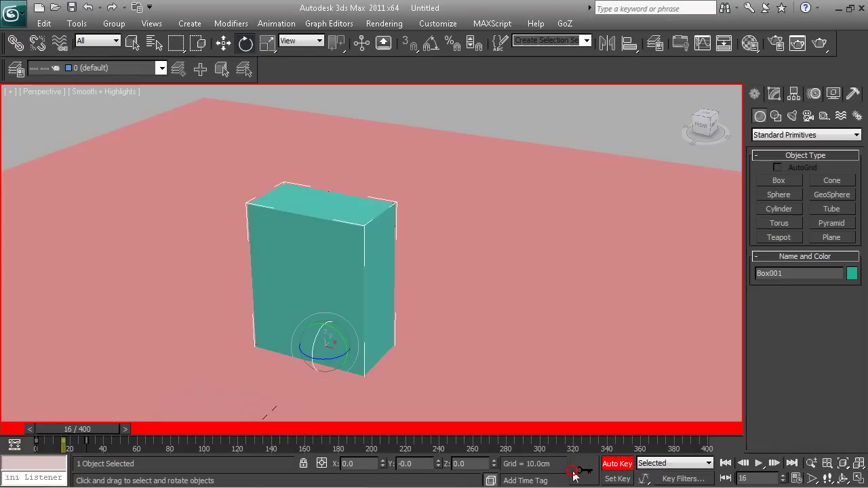
drag(69, 435, 73, 435)
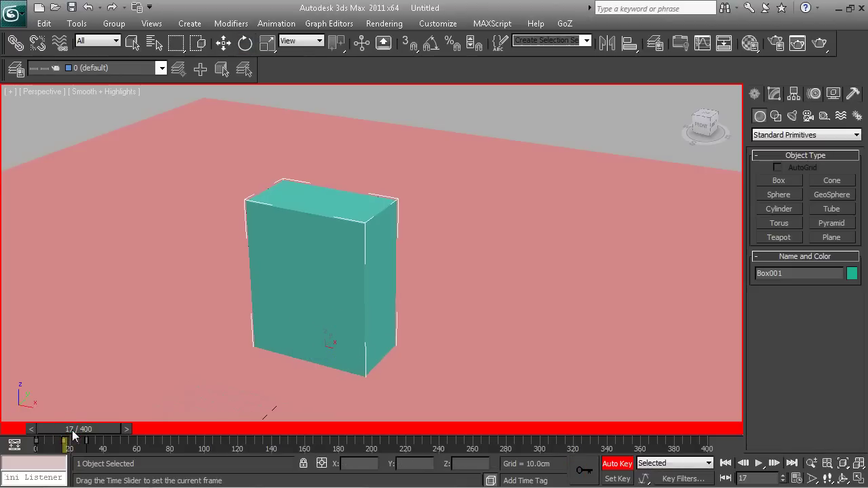
- Rotate the box at frame 17 to about X -38.4°, Y -1.8°, Z 21.7°, and scrub back to frame 10
mouse_move(325, 338)
mouse_down()
mouse_move(325, 316)
mouse_move(325, 333)
mouse_up()
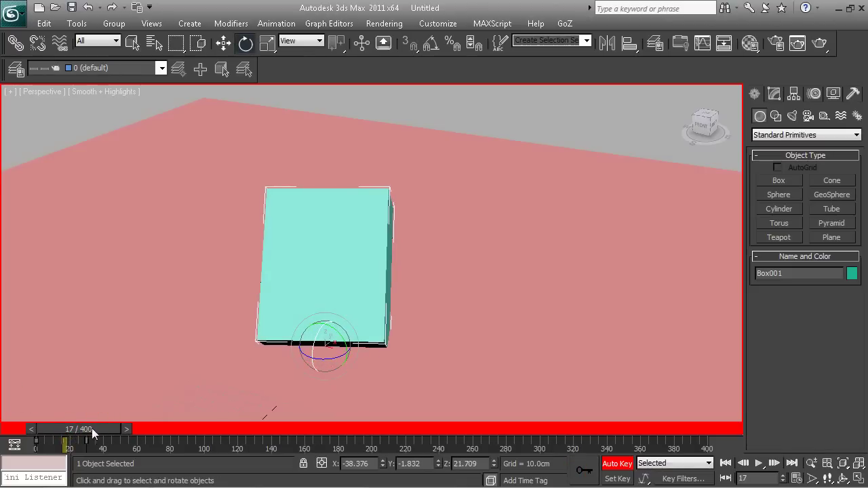
mouse_move(92, 428)
mouse_down()
mouse_move(98, 430)
mouse_move(85, 430)
mouse_up()
key(e)
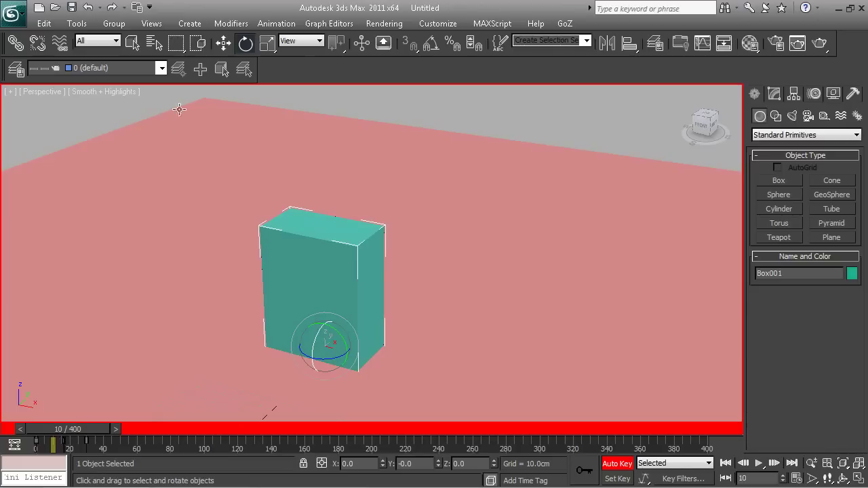
- Spread the box's rotation keys apart to about frames 11 and 21, and scrub the time to frame 43
click(224, 43)
mouse_move(65, 441)
mouse_down()
mouse_move(74, 444)
mouse_move(55, 444)
mouse_move(81, 442)
mouse_move(54, 442)
mouse_up()
drag(74, 430, 130, 439)
key(w)
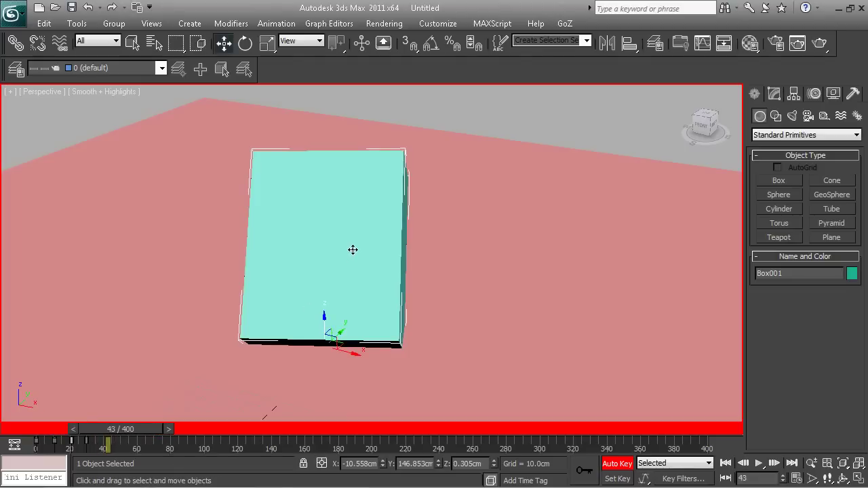
- Delete the box from the scene
key(Delete)
scroll(355, 248, down, 5)
alt+middle_drag(407, 274, 387, 280)
scroll(380, 287, up, 5)
scroll(395, 318, down, 2)
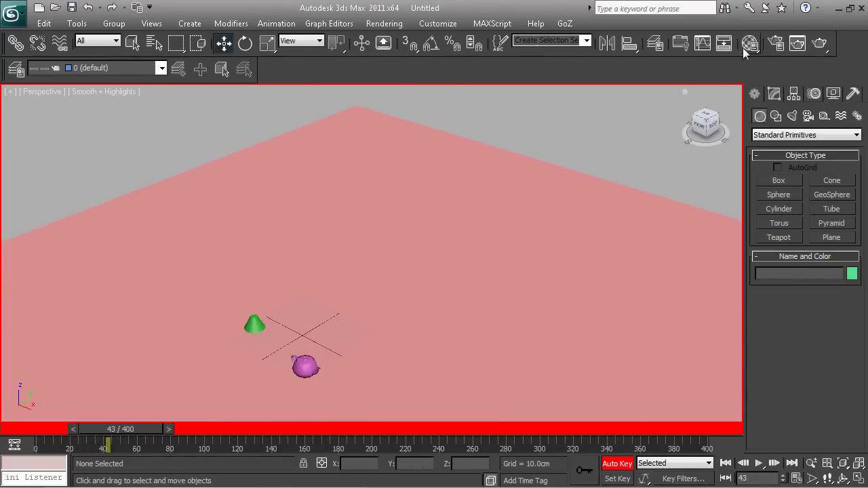
click(840, 116)
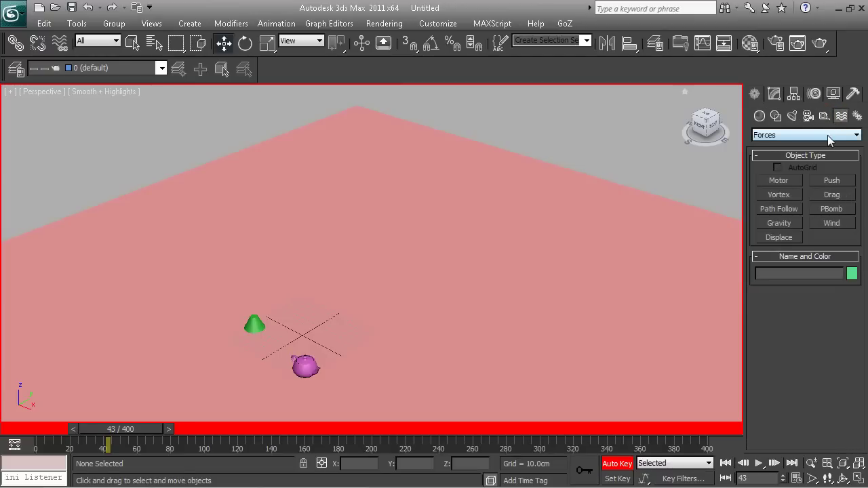
click(828, 137)
click(828, 138)
click(824, 116)
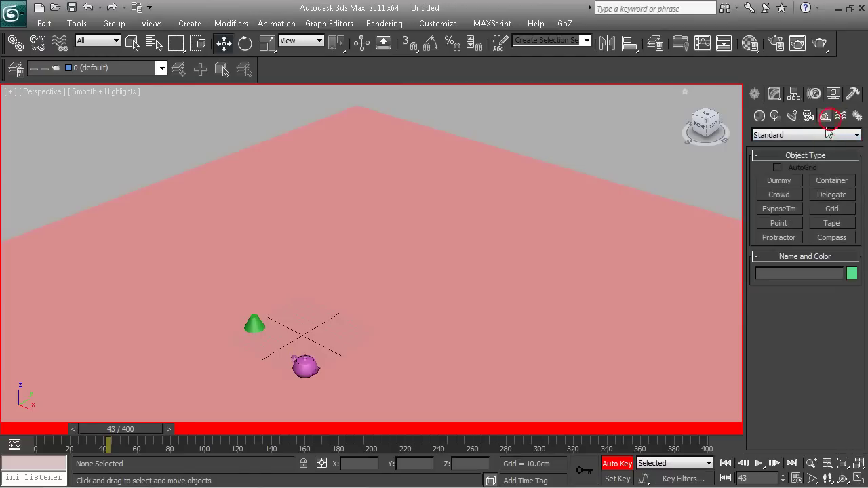
click(822, 136)
- Create a skeleton biped on the ground plane near the cone and teapot, at about X 21.4 cm, Y 191.1 cm
click(857, 116)
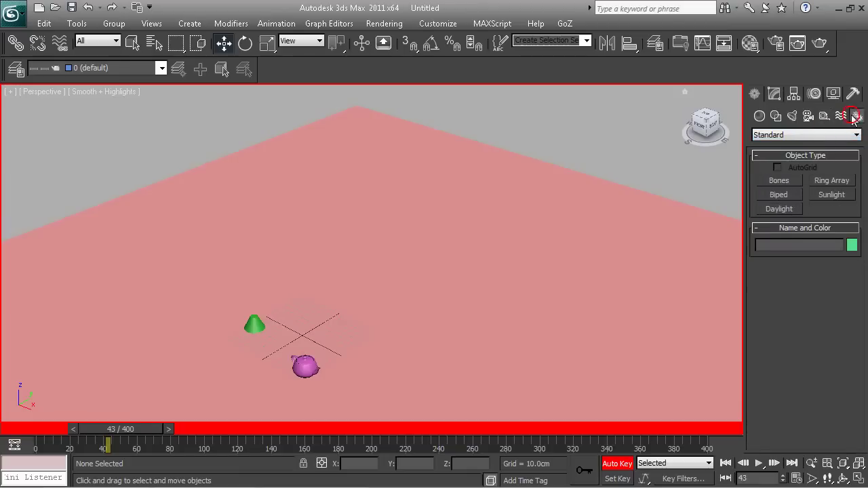
click(825, 135)
click(826, 136)
click(780, 196)
scroll(496, 212, down, 2)
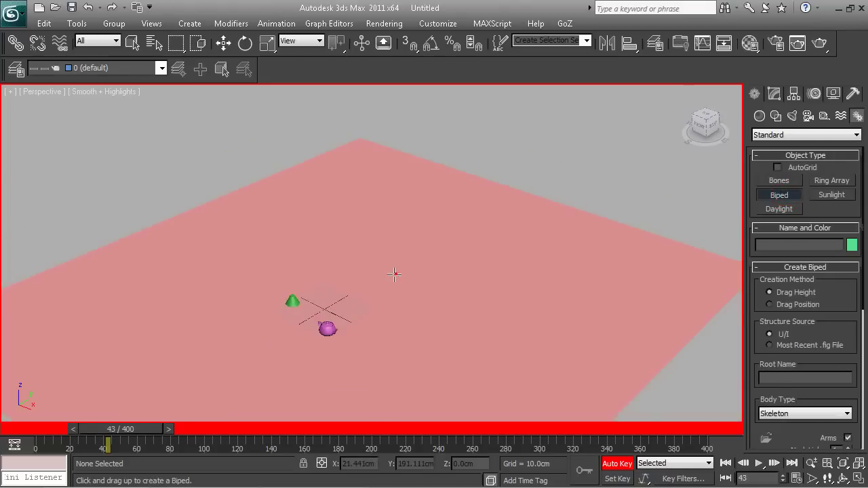
drag(394, 274, 415, 292)
drag(453, 317, 536, 360)
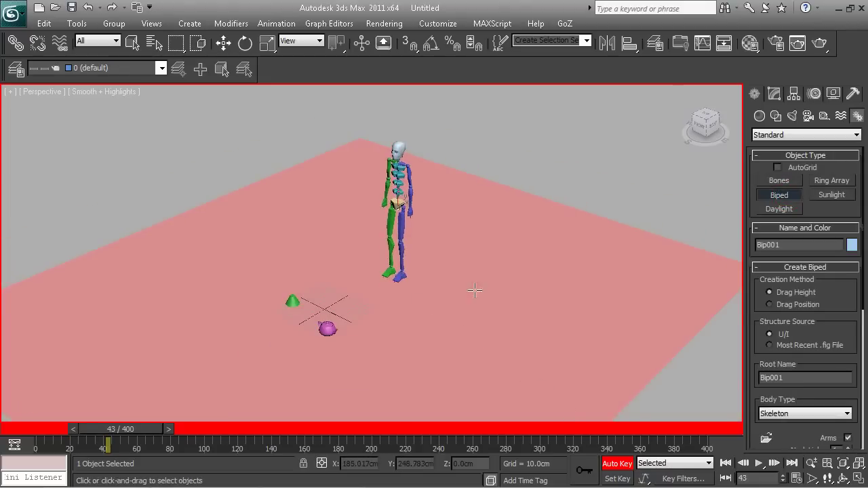
alt+middle_drag(535, 360, 529, 286)
scroll(529, 287, up, 5)
scroll(529, 287, down, 6)
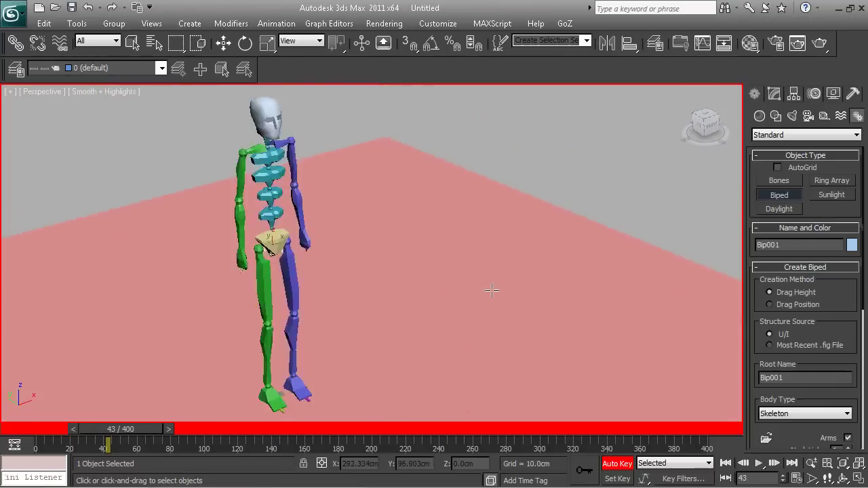
- Select the biped's pelvis together with all its linked parts and move the time to frame 0
key(w)
scroll(329, 221, up, 4)
click(239, 255)
alt+middle_drag(289, 274, 333, 244)
click(283, 112)
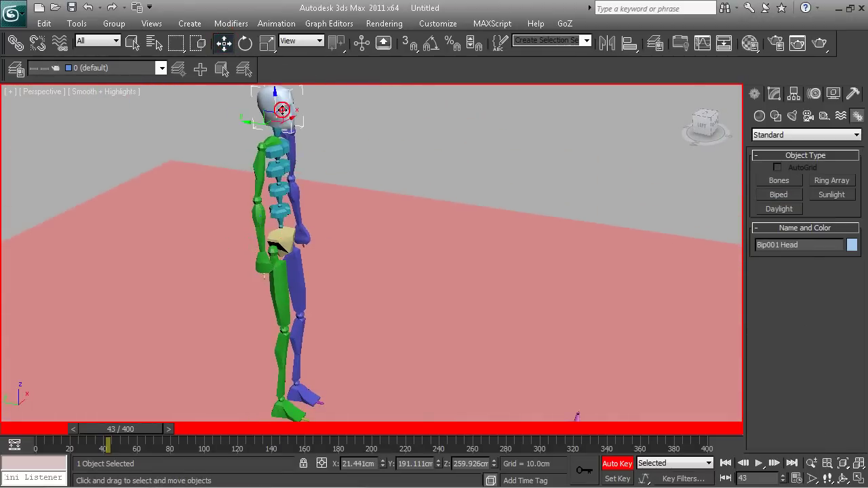
double_click(283, 239)
click(380, 213)
click(282, 237)
middle_drag(342, 237, 359, 214)
scroll(409, 207, up, 2)
middle_drag(360, 215, 375, 294)
scroll(375, 294, down, 4)
double_click(370, 250)
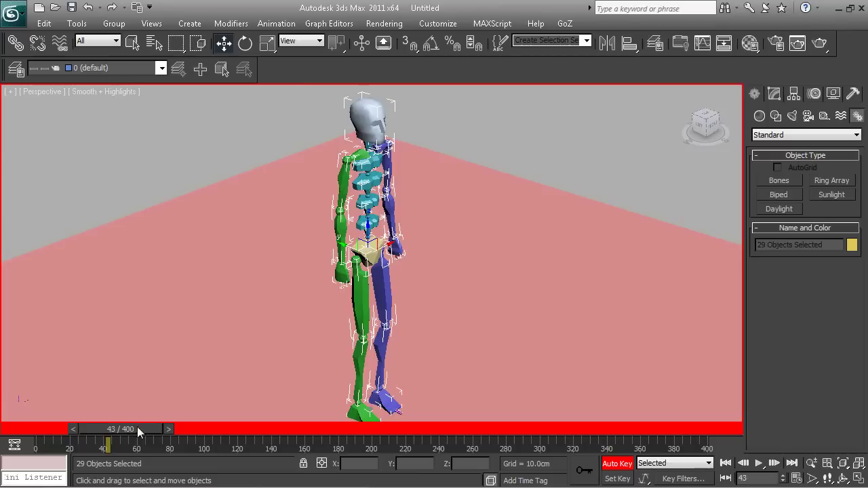
drag(138, 432, 71, 432)
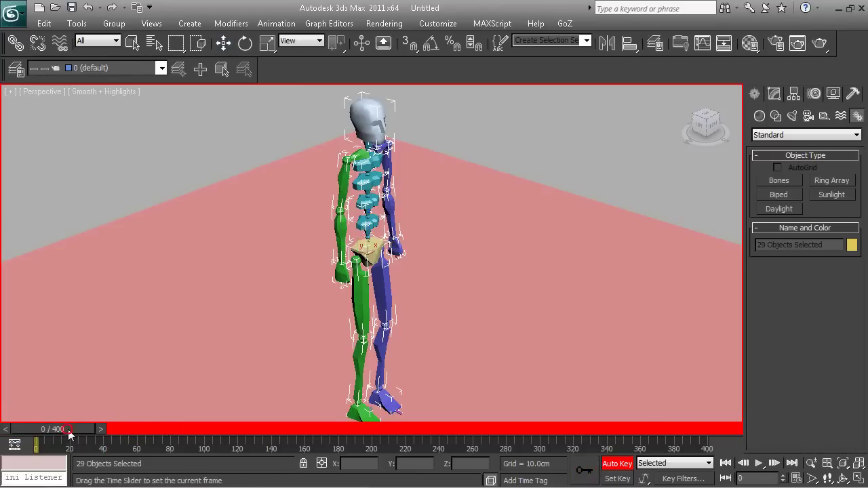
key(w)
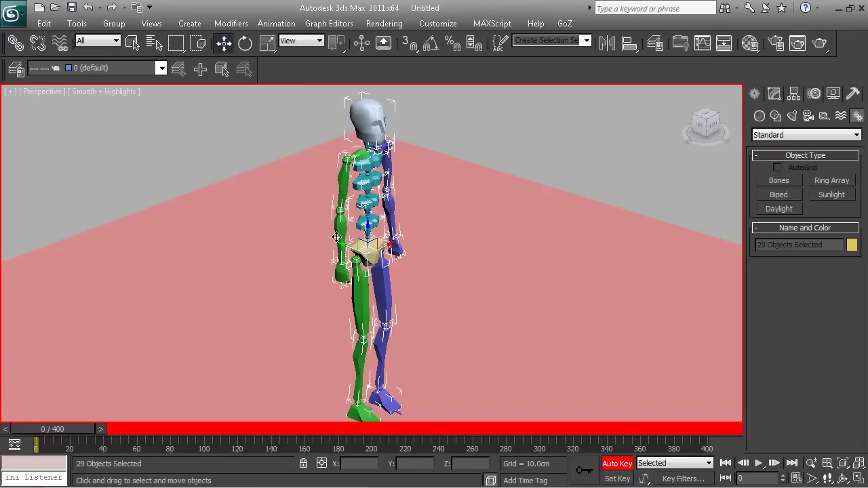
- Key the biped's right forearm at frame 0, rotate it at frame 18, and advance the time to frame 24
click(330, 214)
click(245, 43)
drag(351, 200, 243, 290)
drag(67, 434, 96, 433)
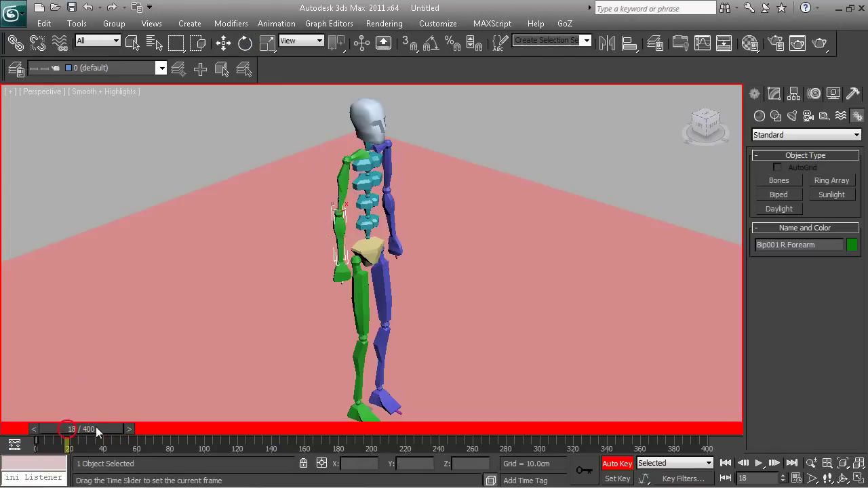
drag(353, 202, 287, 118)
mouse_move(100, 430)
mouse_down()
mouse_move(54, 431)
mouse_move(108, 430)
mouse_up()
key(e)
- Return to frame 0, hide the biped's pelvis and select the centre of mass object behind it
click(370, 268)
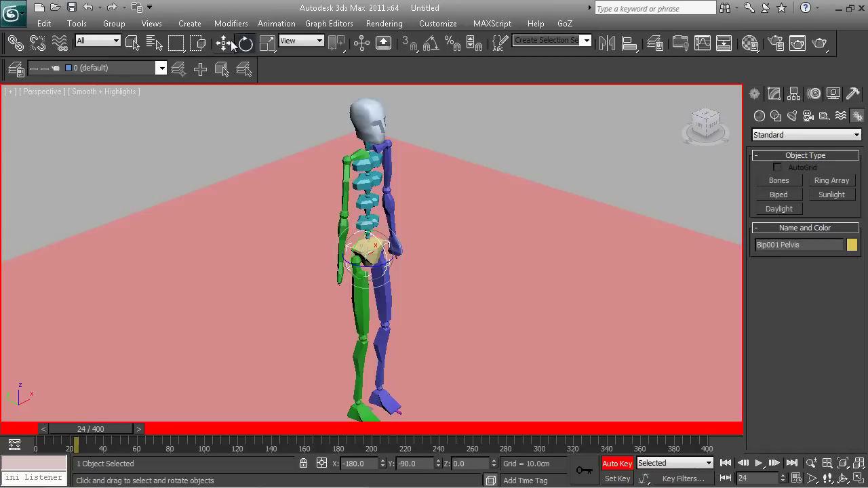
click(223, 43)
click(614, 464)
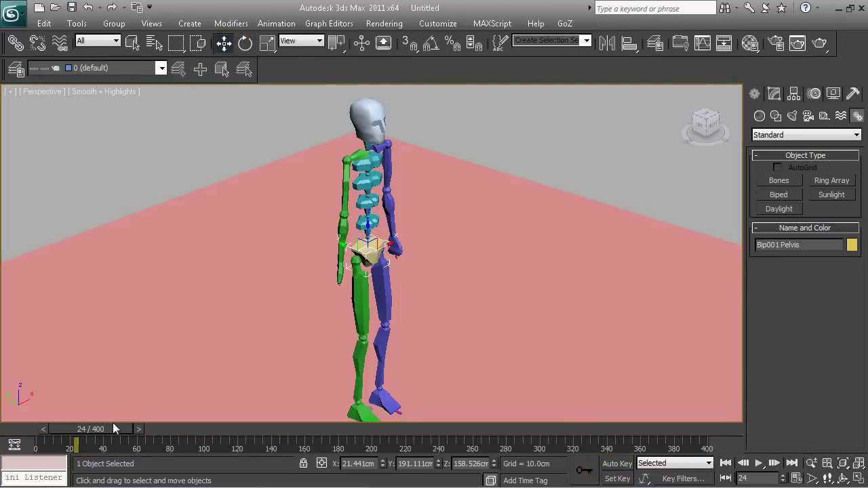
click(617, 464)
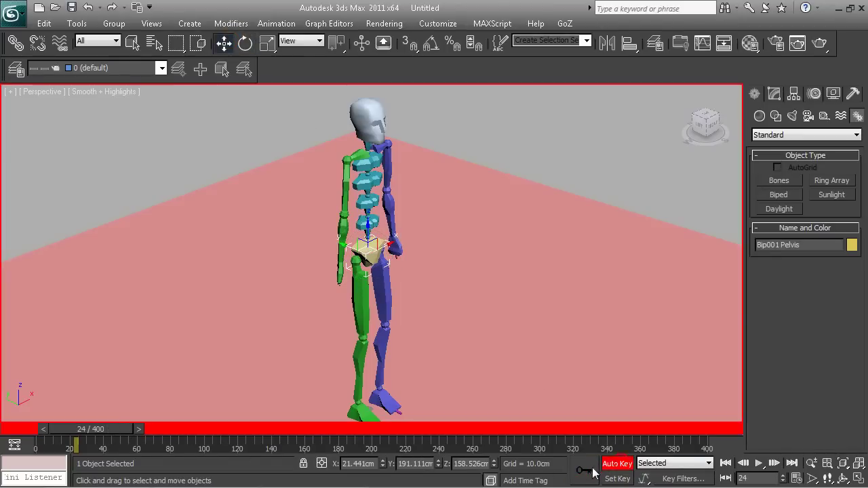
drag(107, 429, 74, 430)
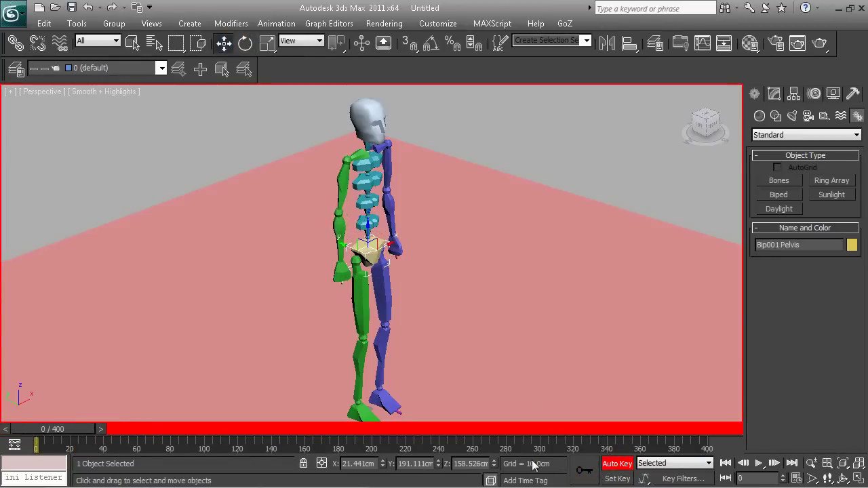
right_click(375, 253)
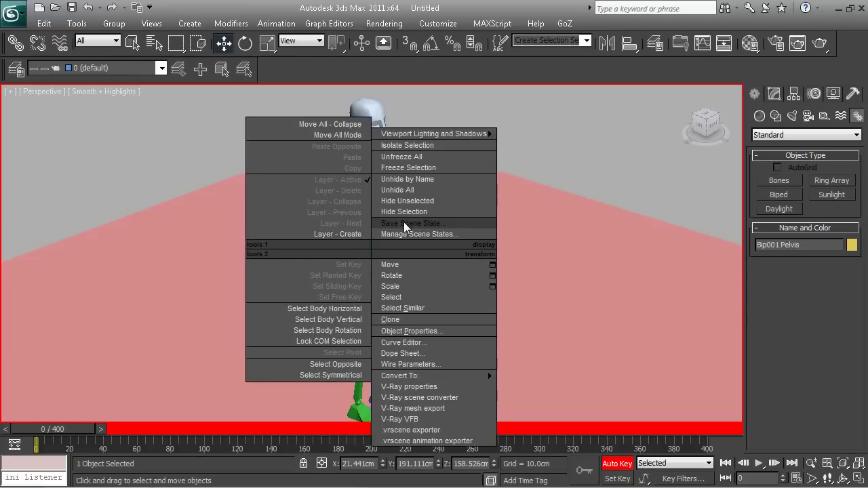
click(404, 211)
click(371, 257)
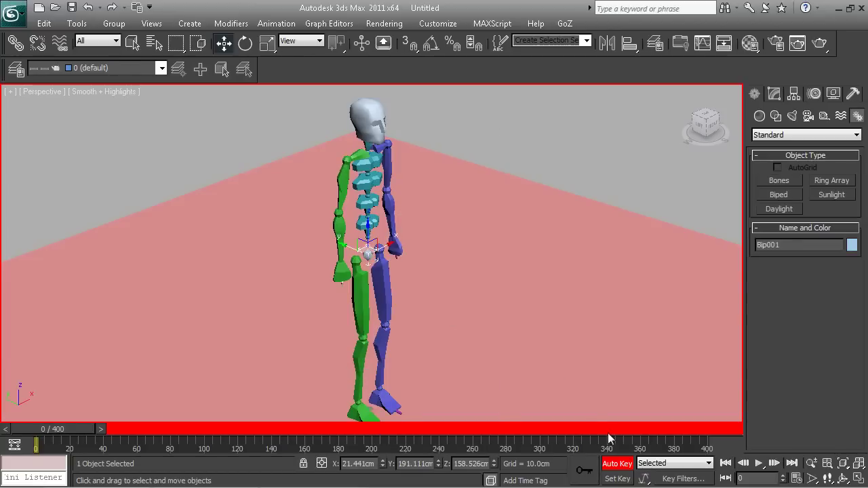
- Key the whole biped at frame 0 and move it along Y to about 106.7 cm at frame 32
double_click(366, 255)
click(71, 427)
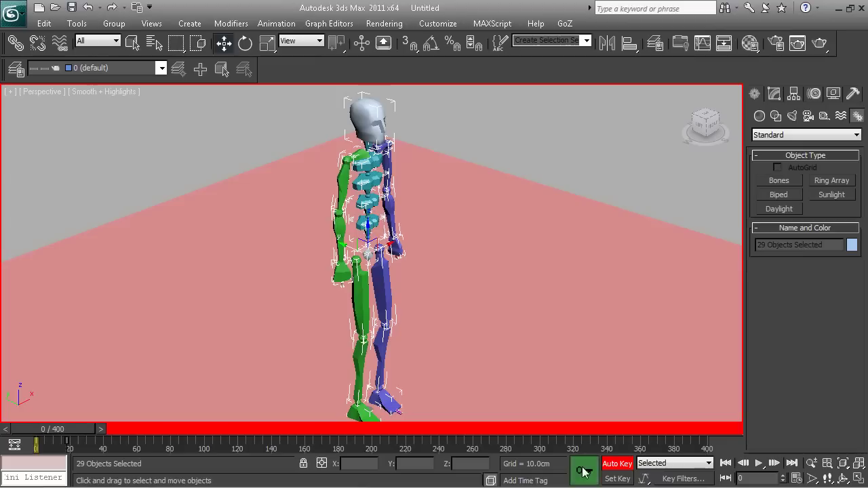
drag(51, 434, 102, 430)
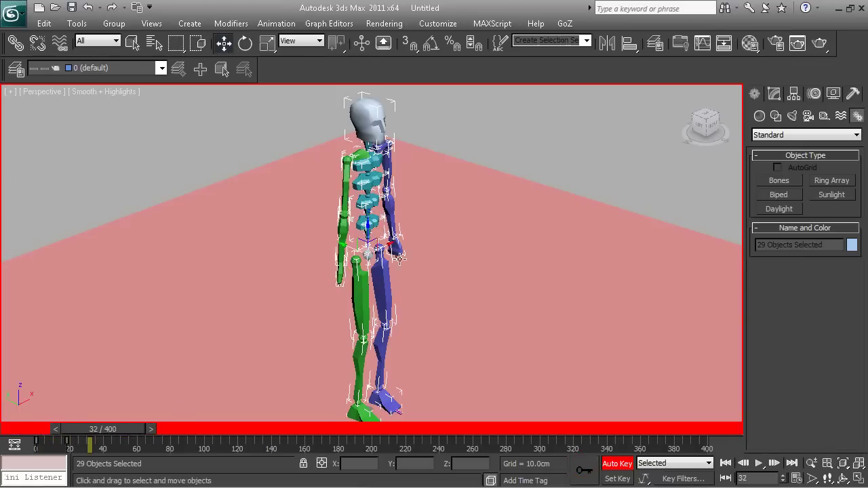
drag(341, 248, 420, 276)
middle_drag(520, 297, 443, 232)
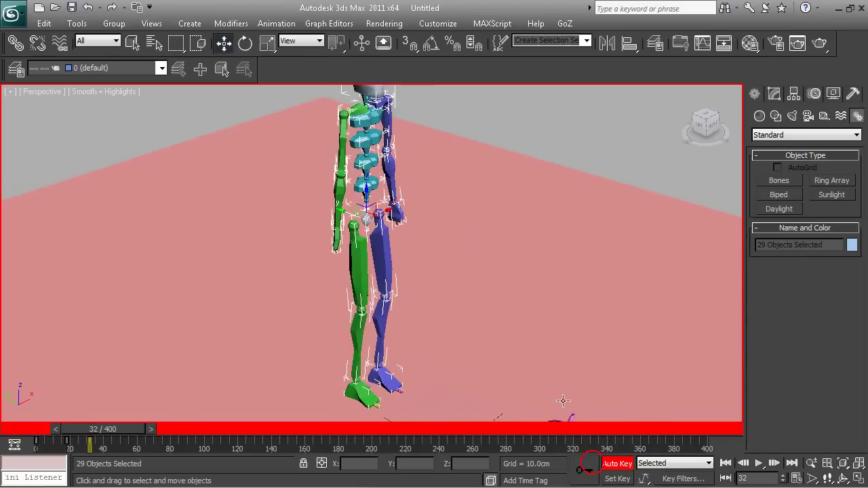
scroll(472, 284, down, 3)
scroll(471, 283, up, 3)
middle_drag(467, 275, 465, 298)
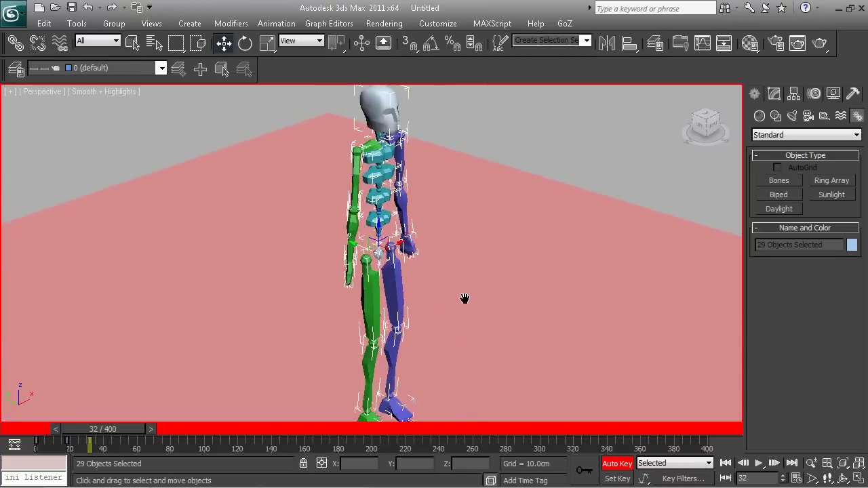
scroll(447, 250, up, 3)
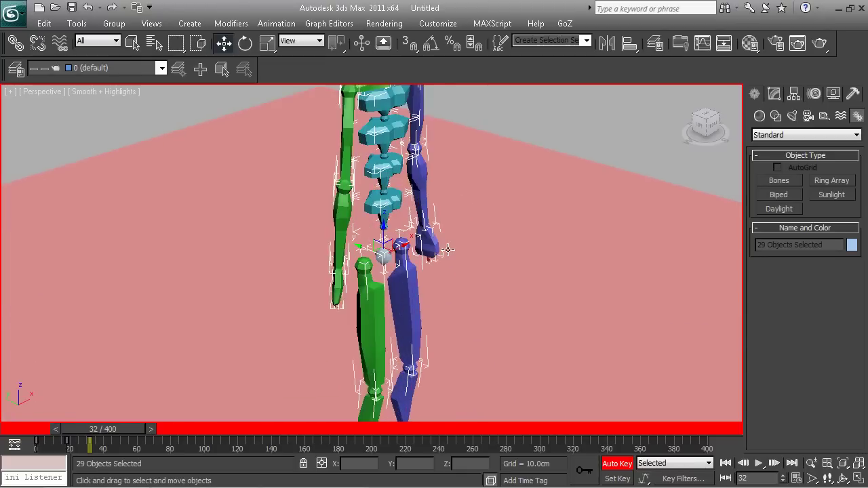
- Select only the biped's centre of mass, move it at frame 42, and return the time to frame 0
click(548, 249)
click(405, 256)
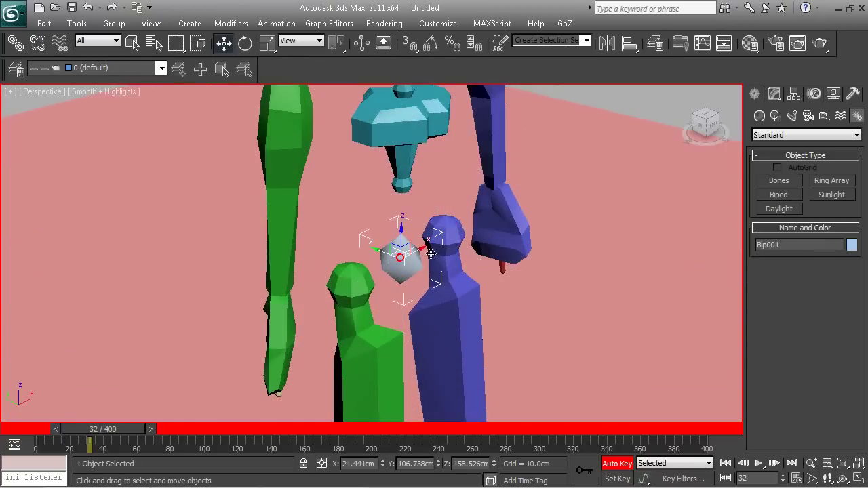
scroll(400, 257, down, 6)
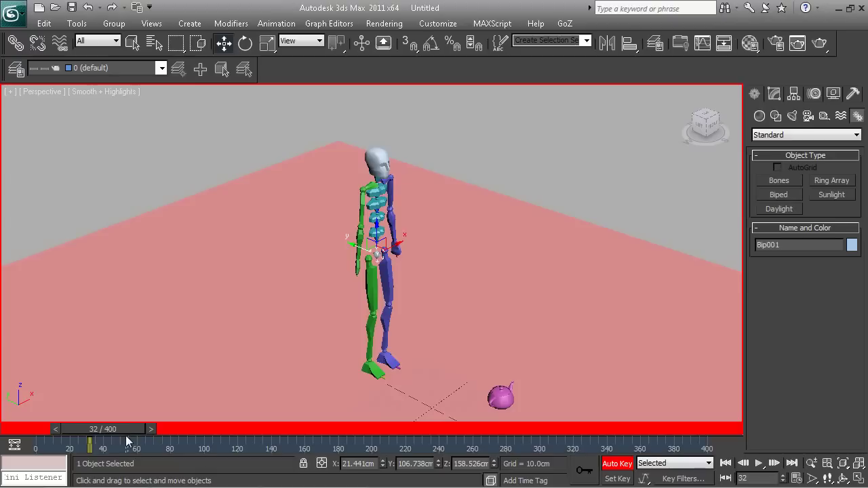
drag(94, 428, 112, 429)
key(w)
scroll(397, 221, up, 4)
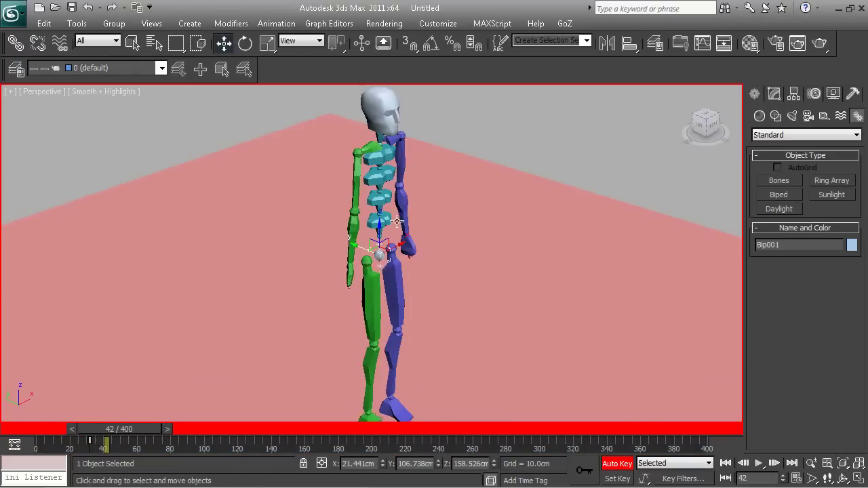
drag(380, 230, 219, 388)
drag(143, 428, 27, 434)
- Select the biped's left upper arm at frame 0 and activate rotation for it
drag(378, 322, 414, 243)
middle_drag(489, 299, 401, 264)
scroll(425, 283, down, 3)
scroll(397, 233, up, 3)
middle_drag(395, 227, 362, 284)
click(367, 231)
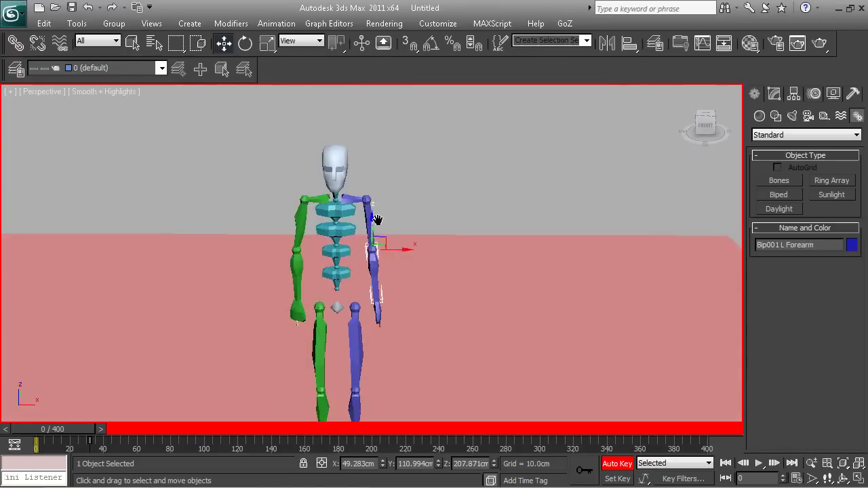
scroll(362, 283, up, 3)
click(366, 187)
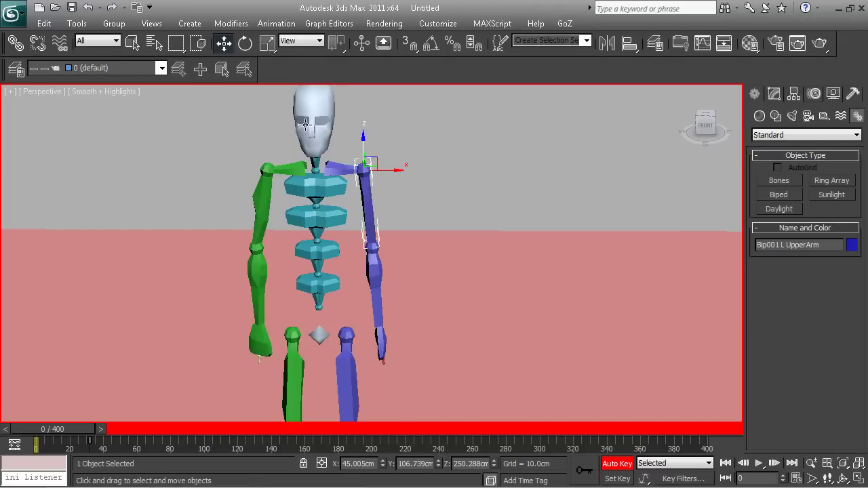
click(250, 46)
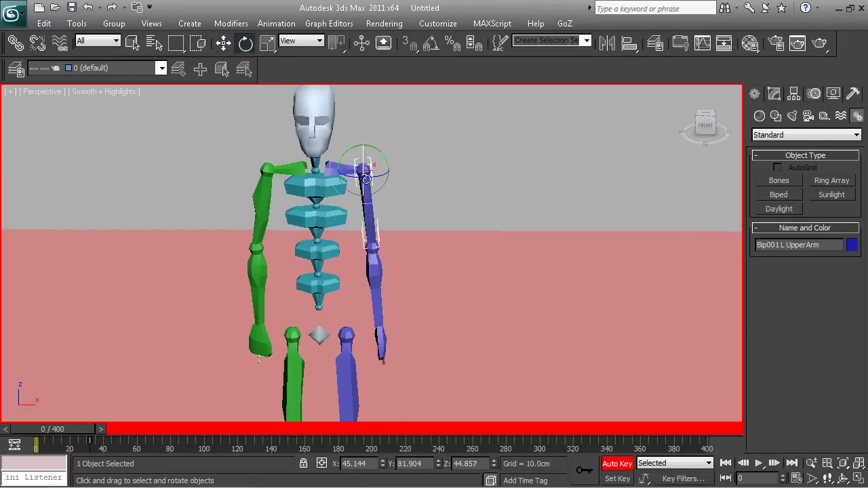
- With Auto Key on, rotate the left upper arm outward at frame 42 and raise it overhead at frame 61
mouse_move(59, 430)
mouse_down()
mouse_move(95, 430)
mouse_move(46, 440)
mouse_up()
click(624, 481)
click(622, 464)
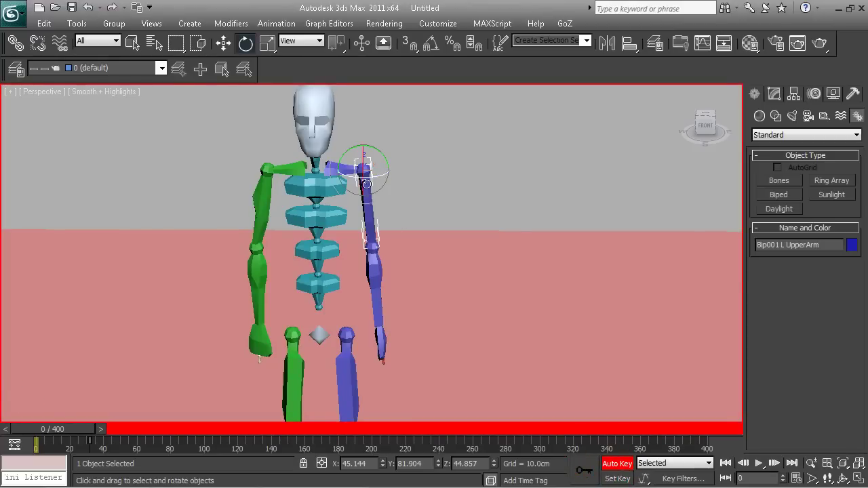
drag(53, 430, 120, 430)
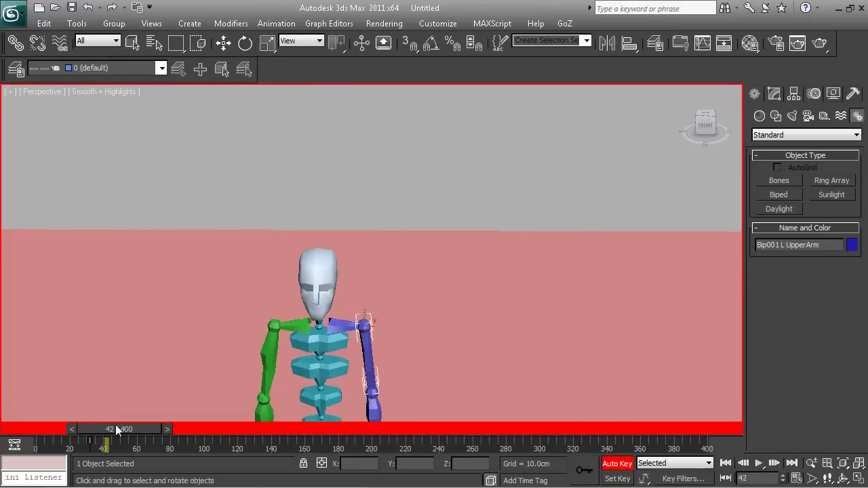
drag(382, 307, 432, 305)
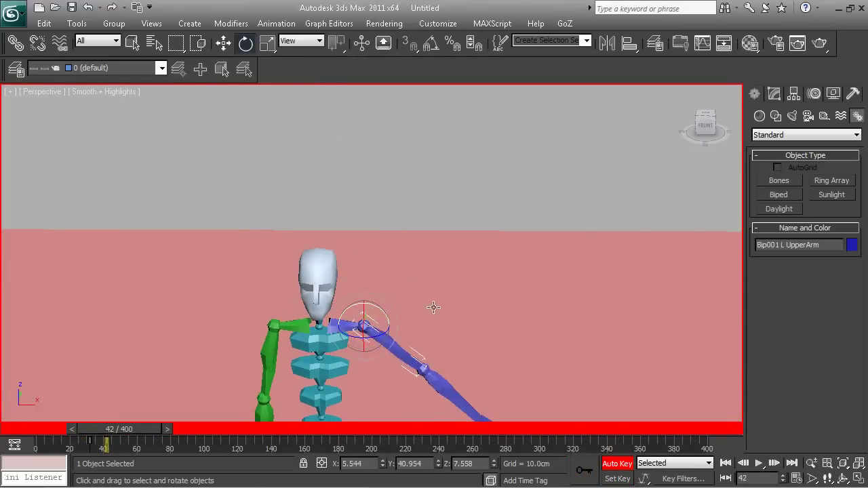
scroll(432, 304, down, 2)
drag(131, 430, 162, 430)
drag(350, 198, 205, 291)
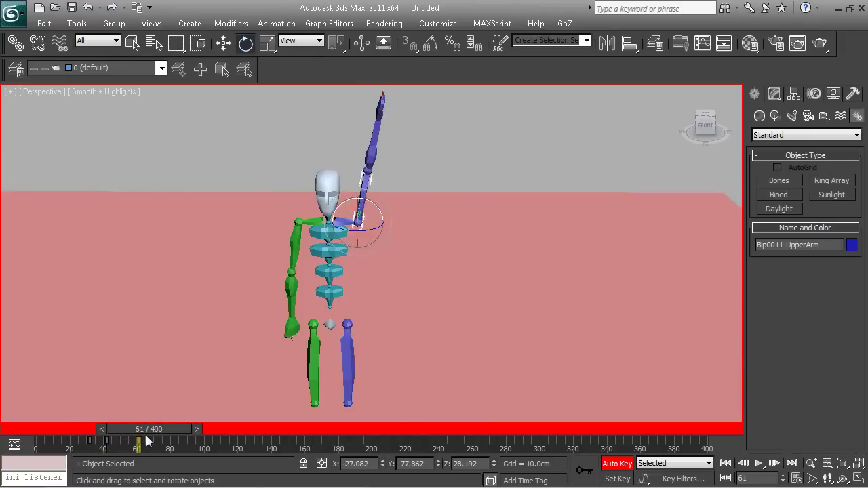
- Rotate the biped's left thigh to lift the leg forward at about frame 103
drag(149, 430, 223, 429)
key(e)
click(347, 354)
drag(356, 310, 356, 144)
alt+middle_drag(370, 279, 440, 286)
- Twist the biped's Spine2 about Z at frame 130 and bend it forward about 80° on X at frame 159
drag(236, 428, 258, 429)
key(e)
scroll(501, 276, down, 5)
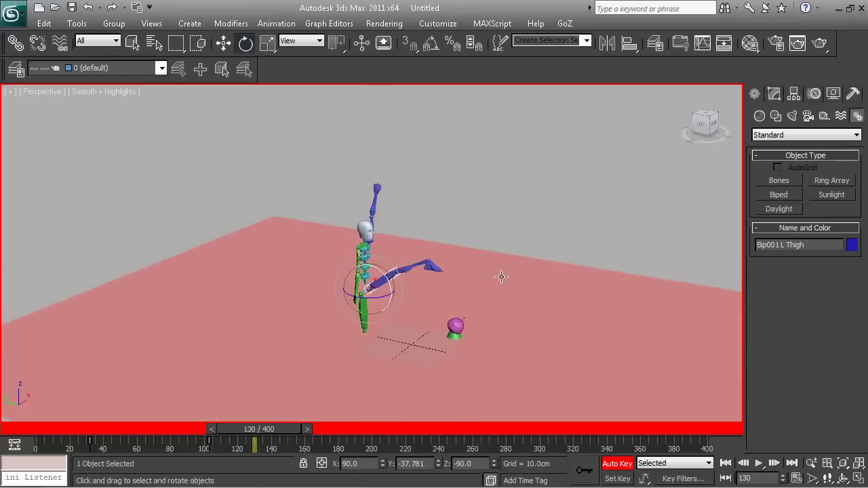
scroll(502, 276, up, 3)
click(359, 268)
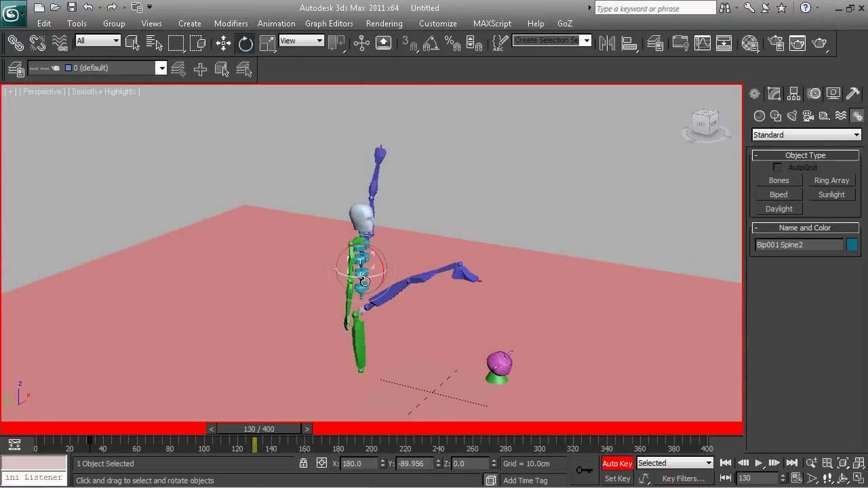
drag(365, 280, 405, 282)
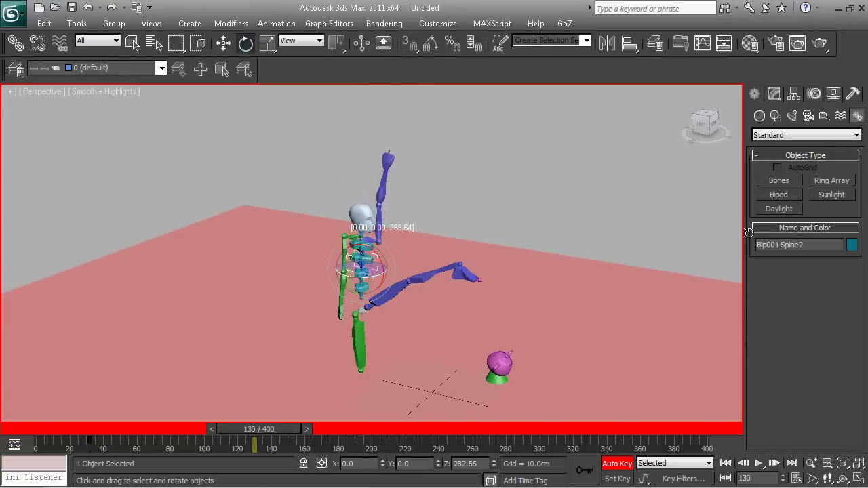
drag(255, 428, 306, 401)
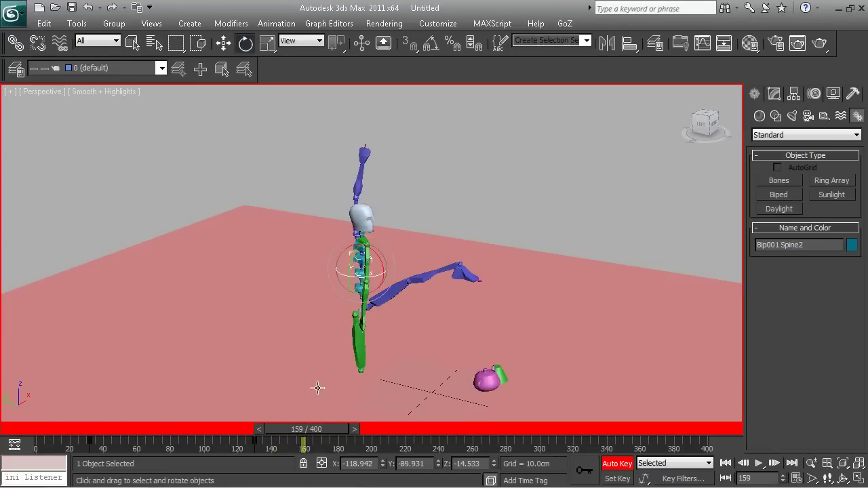
drag(384, 251, 430, 352)
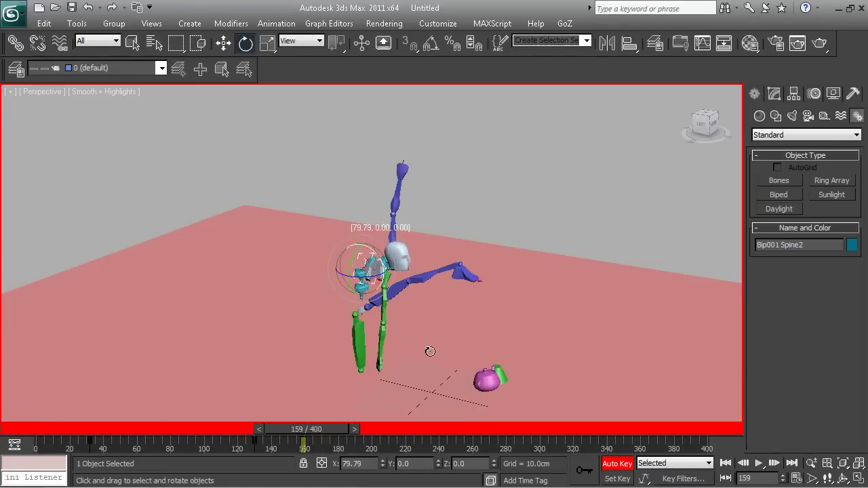
- Rotate Spine2 to arch the upper body backward at about frame 78
drag(307, 428, 180, 439)
key(e)
drag(347, 252, 270, 290)
- Select the biped's right thigh and rotate it at frame 179 and again at about frame 104
drag(195, 433, 336, 436)
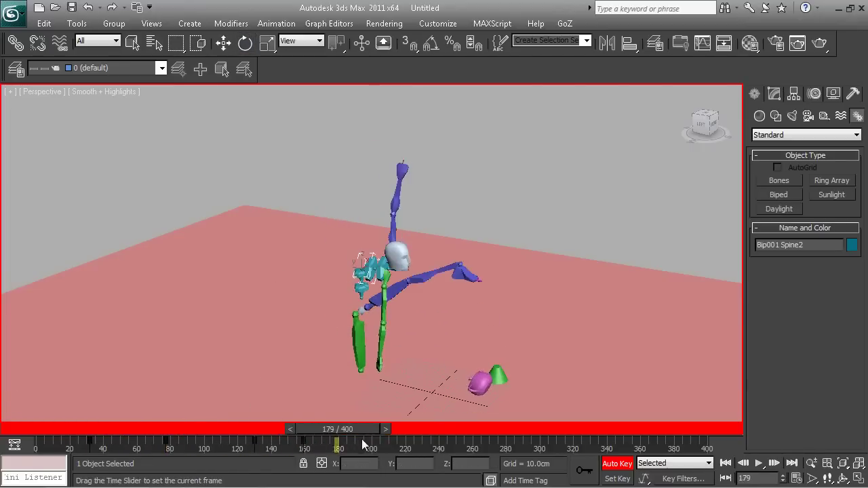
key(e)
click(362, 331)
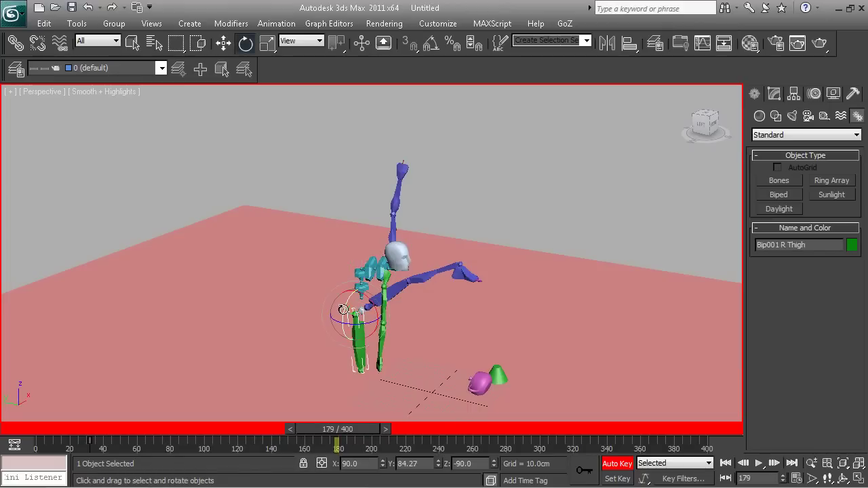
drag(360, 294, 374, 288)
drag(344, 427, 223, 430)
drag(359, 297, 362, 343)
- Select the biped's head and rotate it at frame 198
drag(248, 432, 388, 453)
key(e)
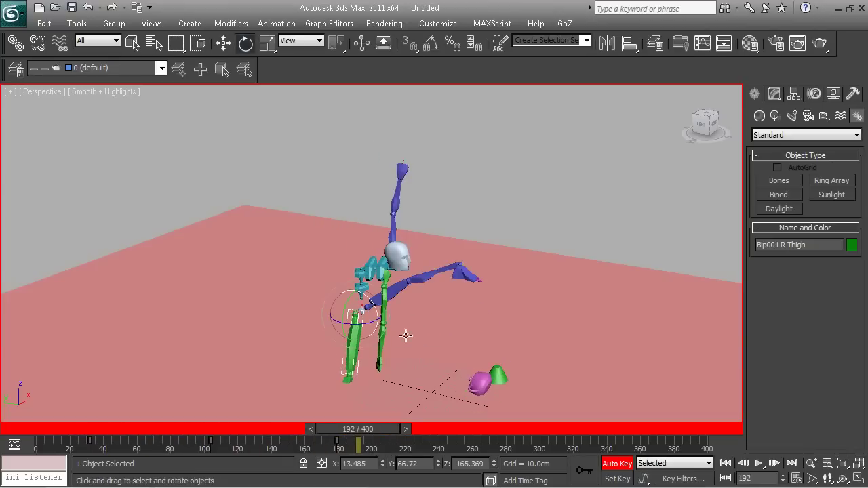
alt+middle_drag(488, 326, 416, 318)
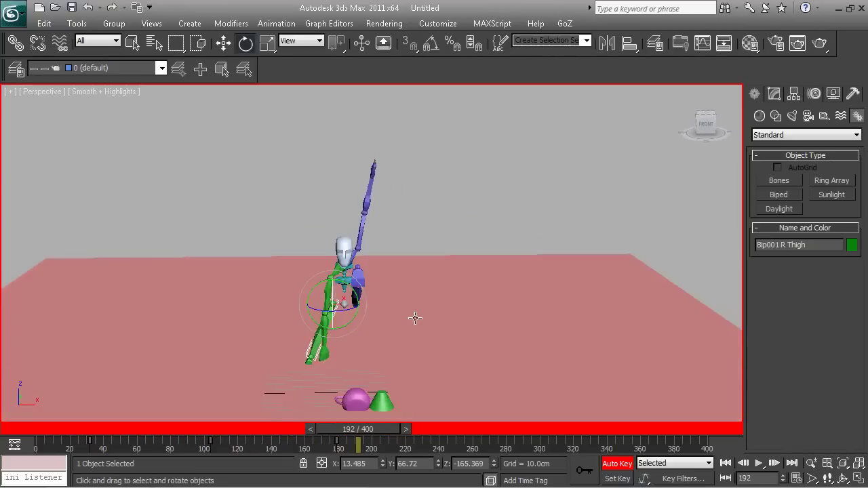
drag(356, 429, 354, 451)
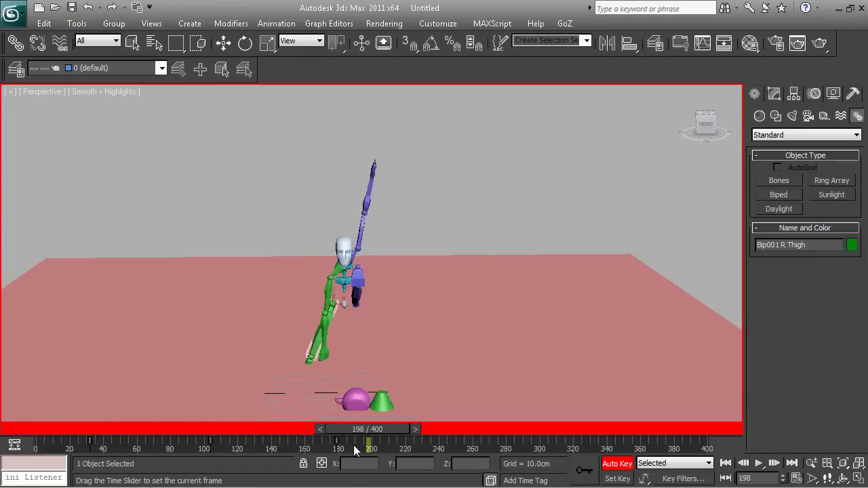
key(e)
click(344, 252)
drag(398, 273, 254, 397)
- Rotate the head at about frame 133 and tilt it about -100.7° on X at frame 84
drag(348, 434, 265, 431)
drag(353, 212, 320, 204)
drag(278, 430, 197, 429)
alt+middle_drag(298, 285, 410, 272)
drag(354, 231, 224, 135)
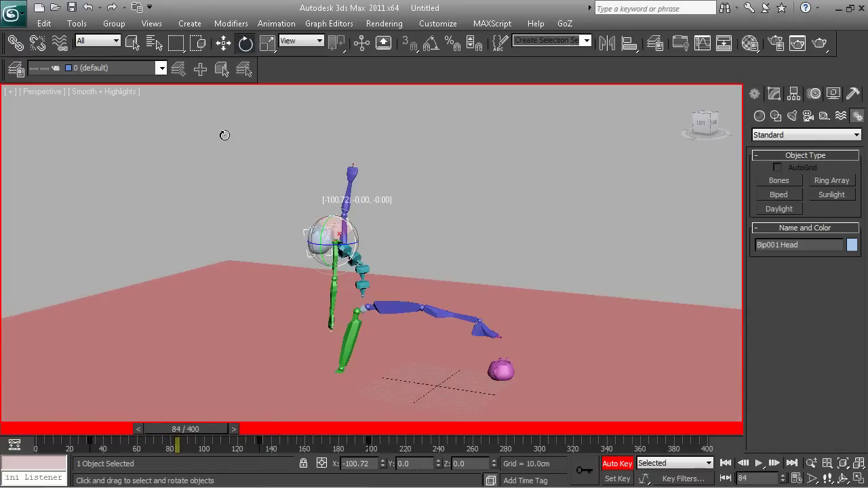
- Rotate the biped's head at frame 39 and again at frame 0
drag(205, 429, 133, 430)
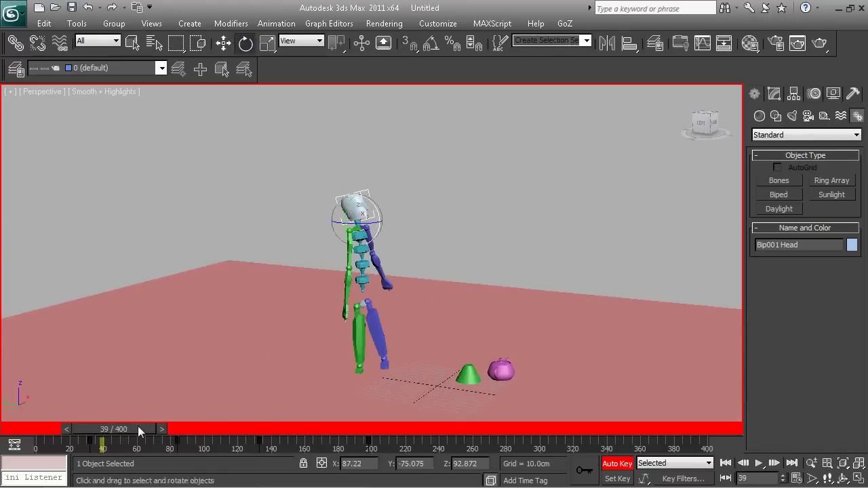
drag(370, 206, 233, 417)
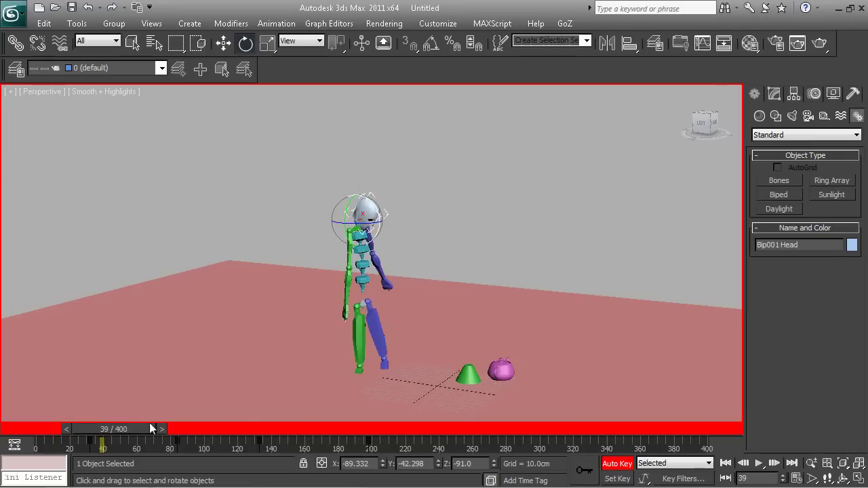
drag(130, 430, 41, 430)
drag(382, 145, 416, 250)
- Rotate the head once more at about frame 218 and advance the time to frame 275
drag(102, 432, 440, 450)
alt+middle_drag(508, 302, 359, 257)
drag(349, 244, 370, 330)
key(q)
drag(402, 444, 467, 442)
key(e)
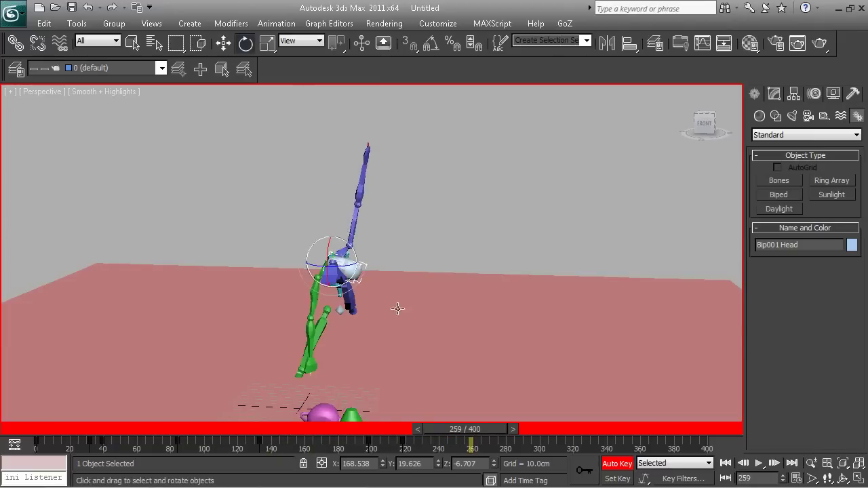
alt+middle_drag(397, 306, 460, 311)
drag(463, 429, 490, 429)
- Try to move the biped's left clavicle and lowest spine link at frame 275
click(363, 256)
key(w)
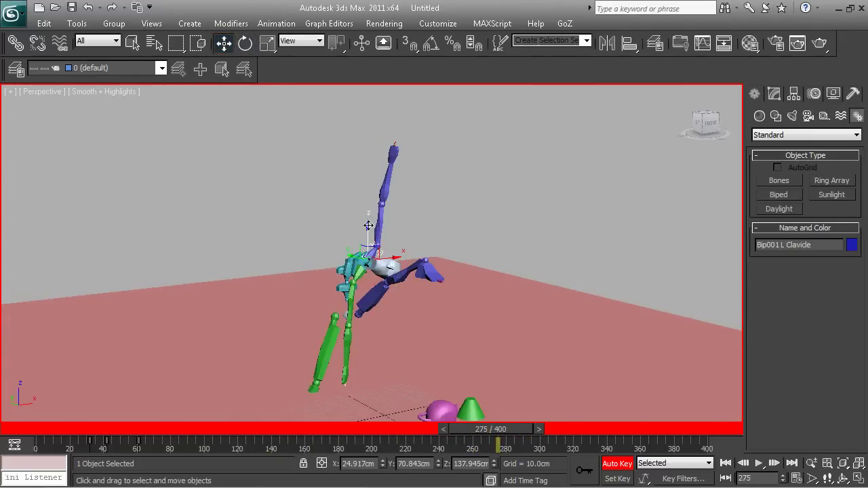
drag(370, 232, 369, 229)
click(355, 248)
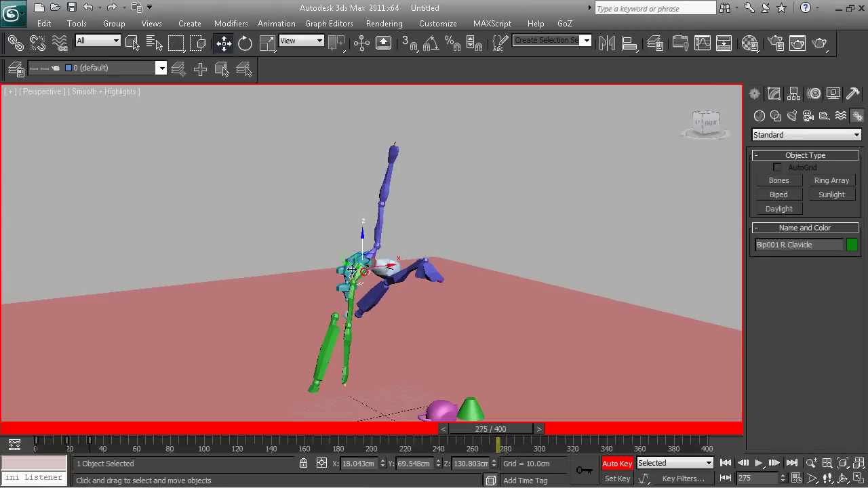
click(342, 290)
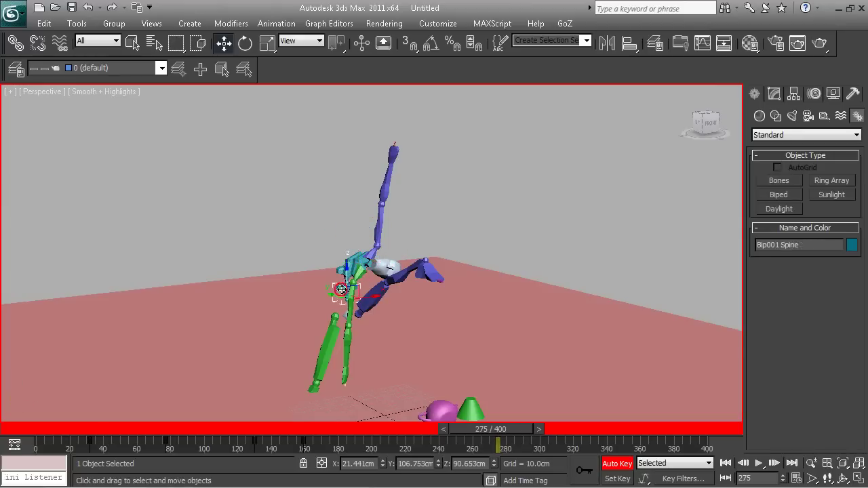
drag(356, 293, 348, 255)
click(385, 281)
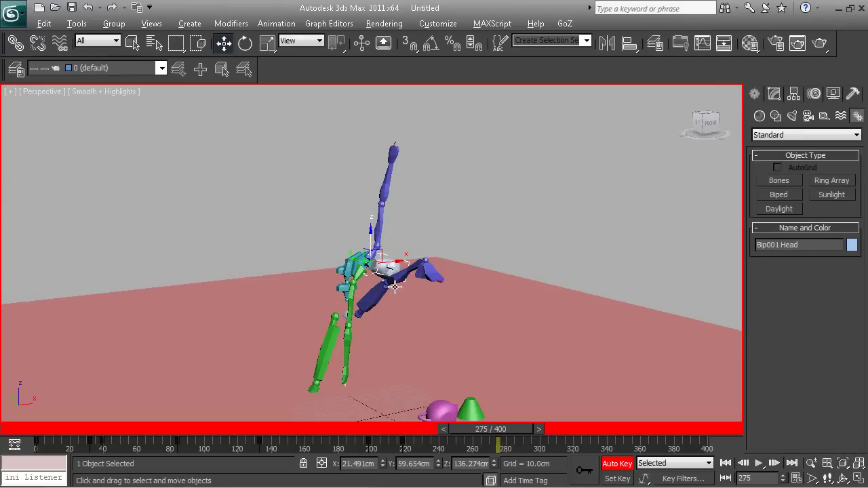
- Select the biped's centre of mass and move it down to about -147.9 cm in Z at frame 275
alt+middle_drag(372, 243, 443, 264)
click(377, 315)
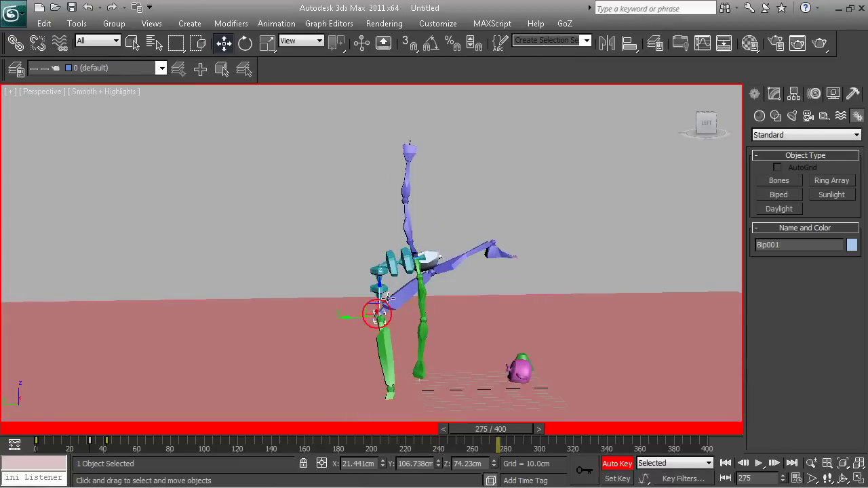
drag(377, 316, 426, 485)
- Play the animation from frame 0, stop it, and inspect the scene at frame 295
drag(468, 428, 3, 463)
alt+middle_drag(536, 302, 399, 309)
click(758, 462)
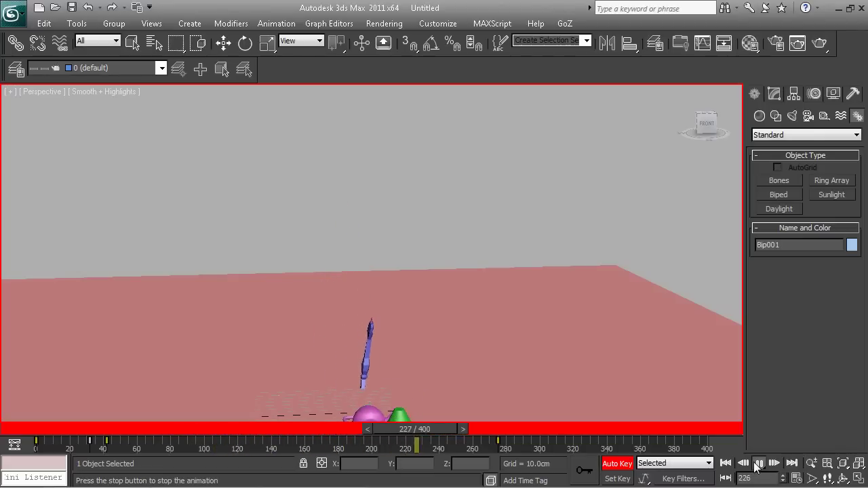
scroll(567, 356, down, 4)
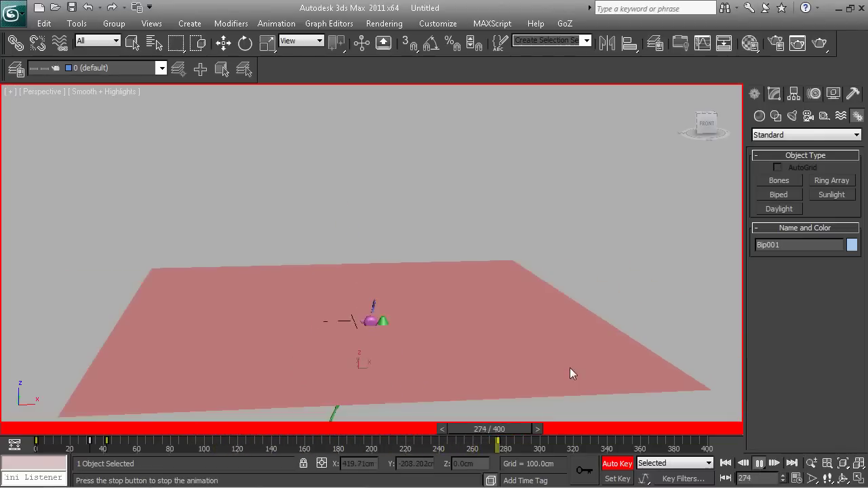
mouse_move(521, 431)
mouse_down()
mouse_move(64, 434)
mouse_move(522, 429)
mouse_up()
key(w)
scroll(481, 319, down, 3)
scroll(492, 333, down, 2)
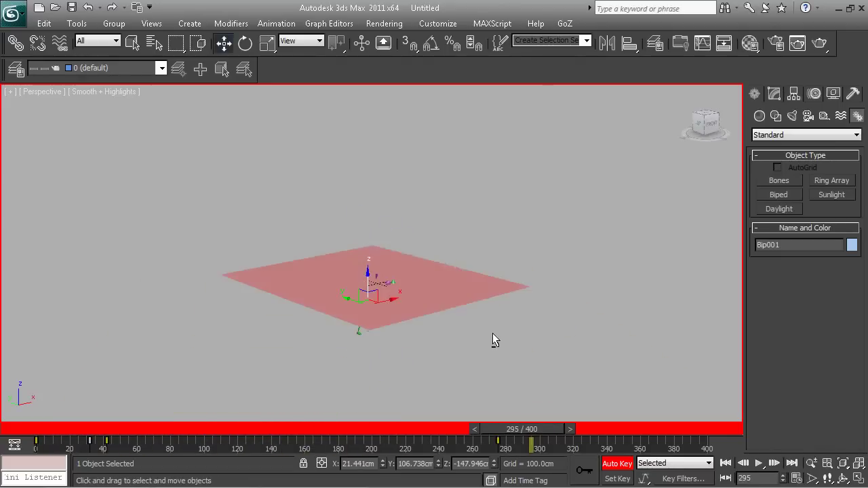
scroll(490, 301, up, 8)
middle_drag(525, 300, 464, 204)
scroll(463, 204, up, 1)
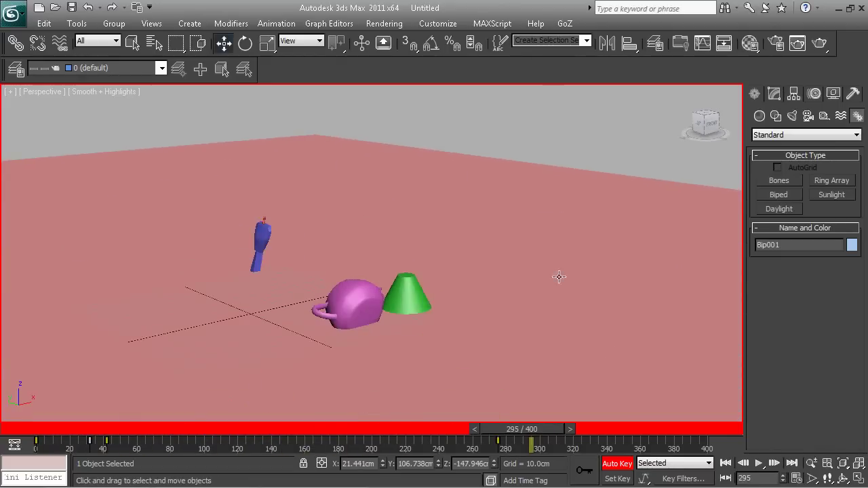
- Select the green cone and turn off both Auto Key and Set Key recording
click(628, 480)
click(409, 282)
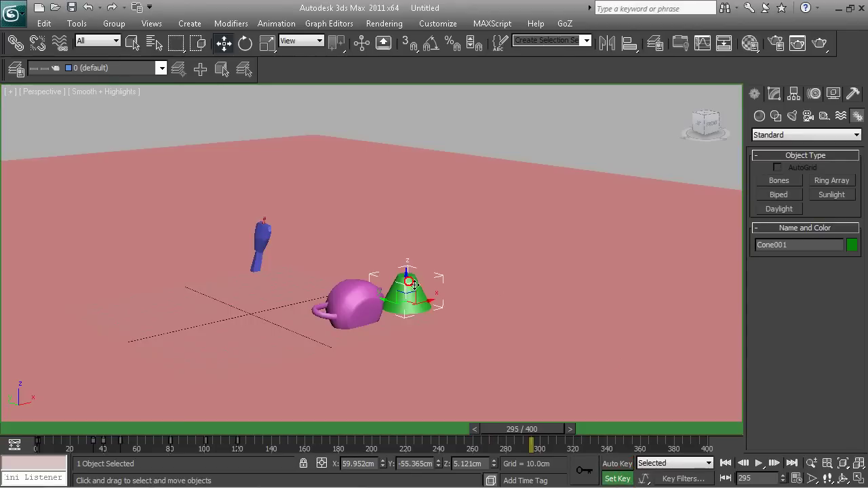
scroll(434, 294, up, 3)
scroll(401, 302, up, 4)
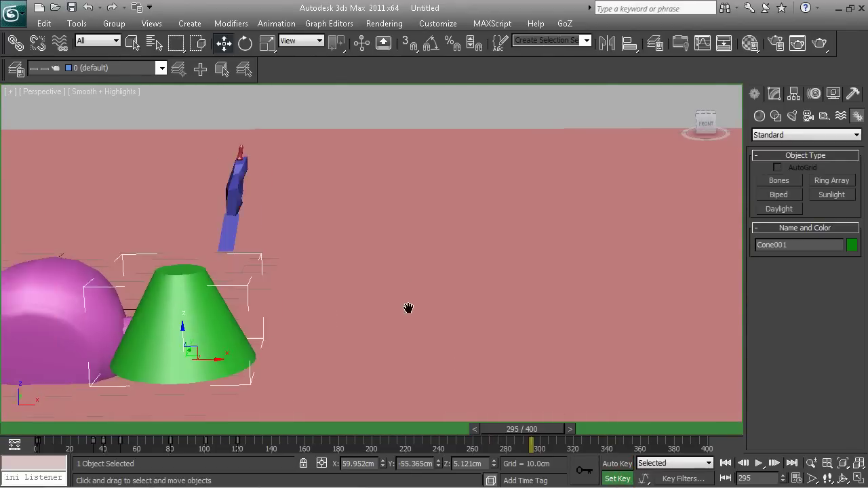
scroll(409, 308, down, 2)
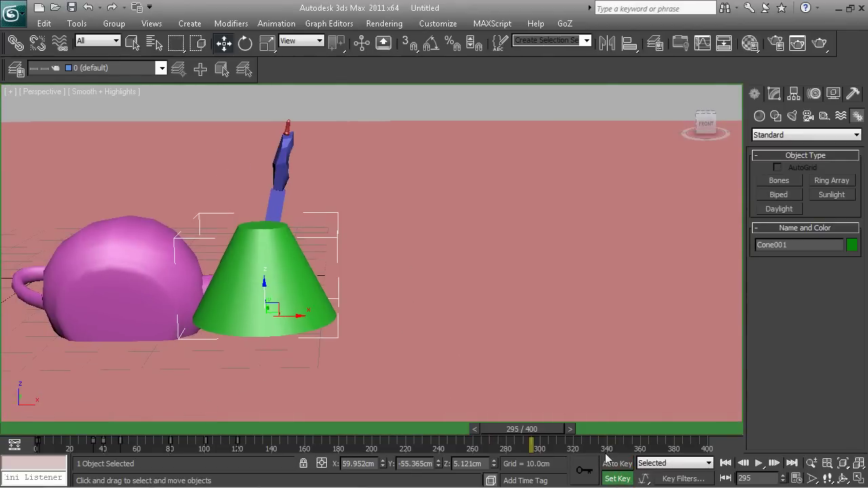
click(619, 479)
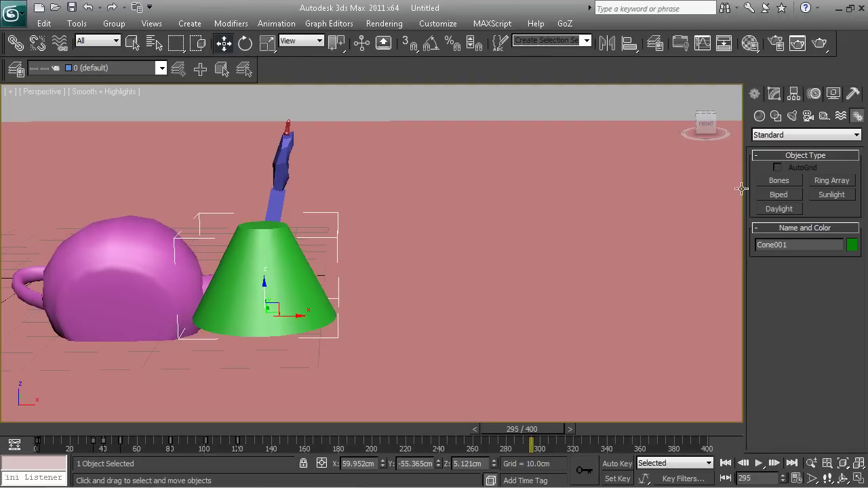
- Create a standard-primitive box about 43.8 cm long, 22.7 cm wide and 25.8 cm high beyond the green cone
click(779, 180)
click(760, 116)
click(779, 181)
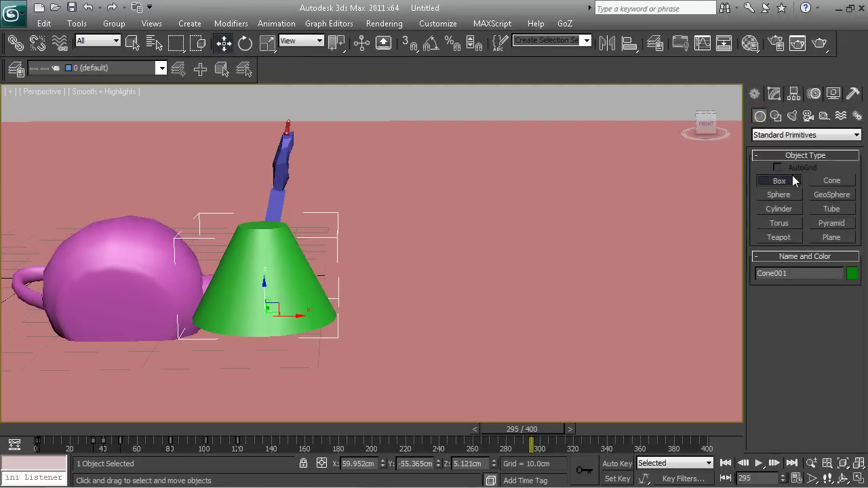
drag(545, 225, 651, 246)
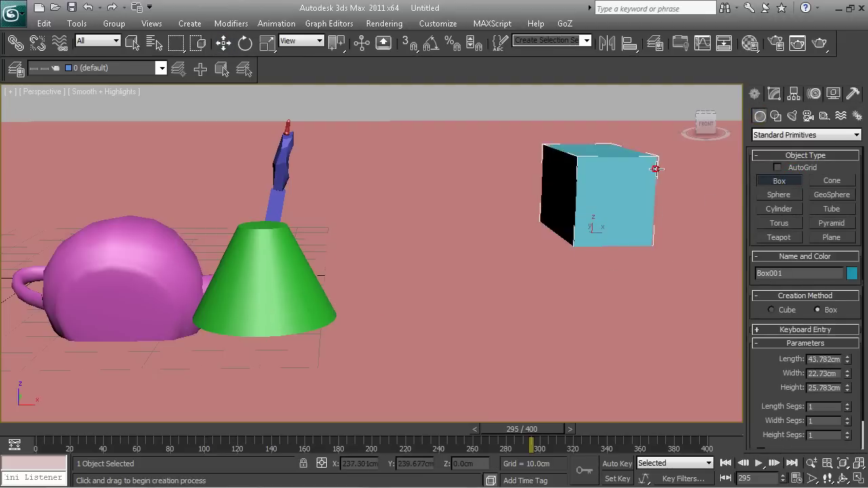
click(655, 167)
middle_drag(656, 167, 441, 283)
scroll(475, 254, up, 3)
middle_drag(475, 253, 455, 345)
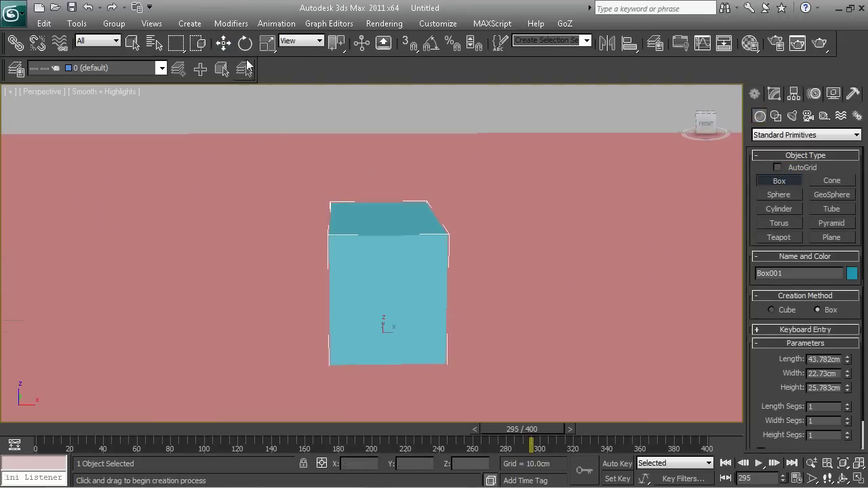
- Set a manual key for the box at frame 295 and move it to about 171.5 cm in X
click(245, 42)
click(224, 43)
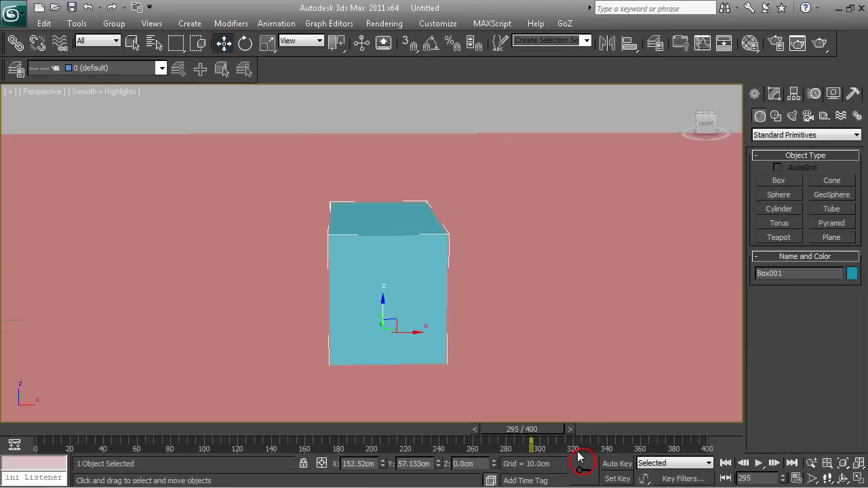
click(326, 310)
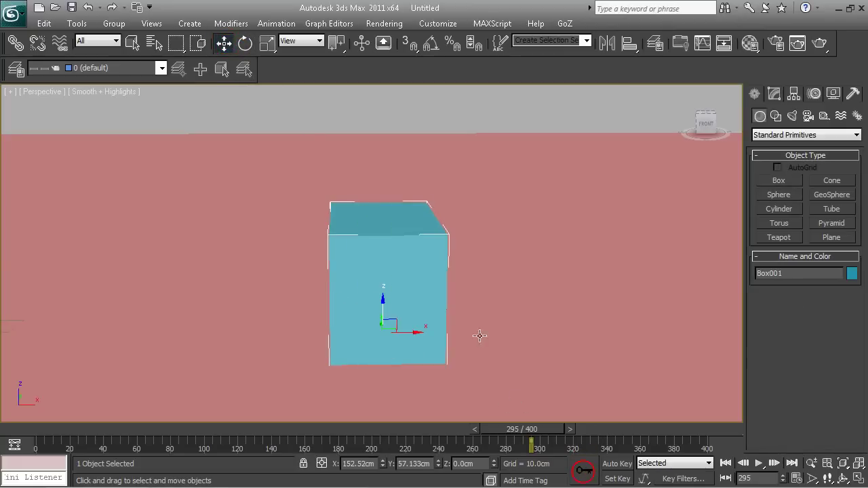
drag(416, 337, 501, 335)
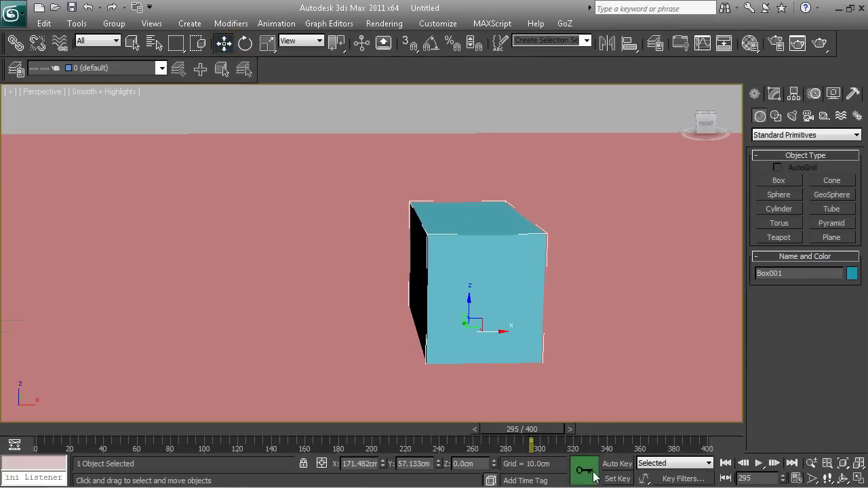
- Key the box at frame 310, shift it to about 201.2 cm in X, and raise it to about 30.9 cm in Z at frame 325
drag(519, 434, 543, 437)
click(581, 470)
drag(500, 331, 631, 330)
drag(570, 432, 596, 433)
drag(605, 323, 604, 163)
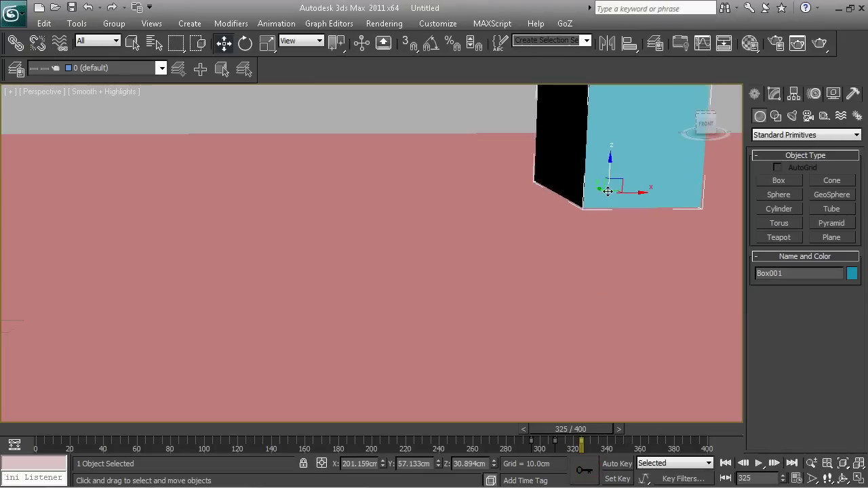
- Scrub through the box's animation to frame 313 and delete the box
drag(579, 429, 543, 429)
key(w)
drag(536, 427, 564, 424)
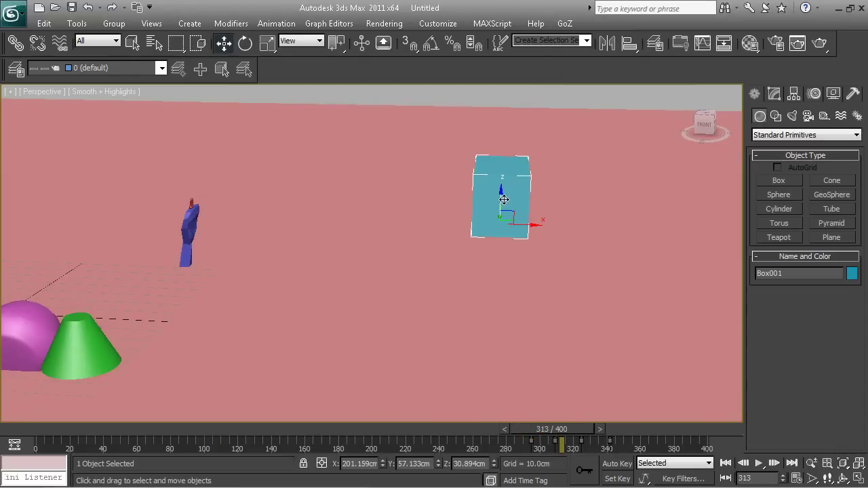
key(Delete)
- Turn on Auto Key and create a sphere with a radius of about 15.5 cm where the box stood
click(621, 465)
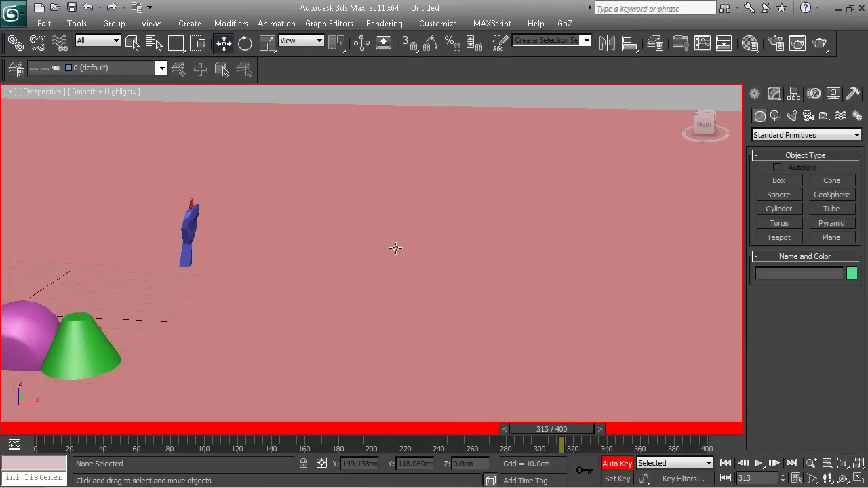
click(778, 195)
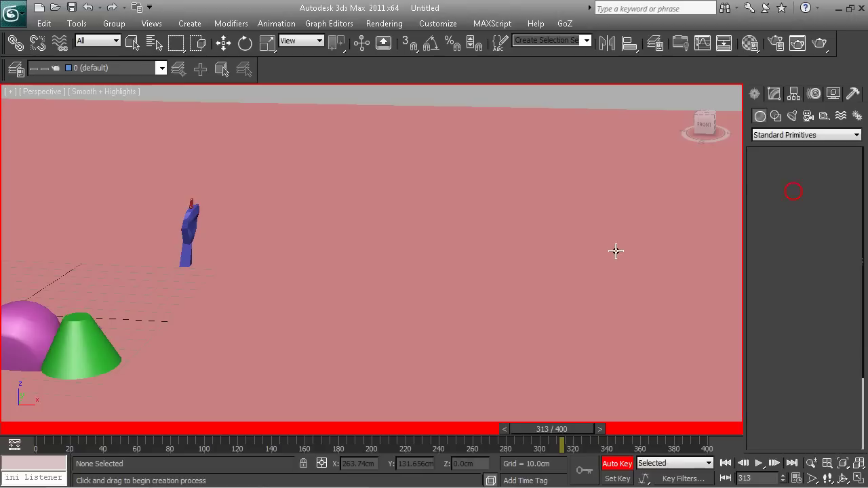
drag(535, 248, 550, 258)
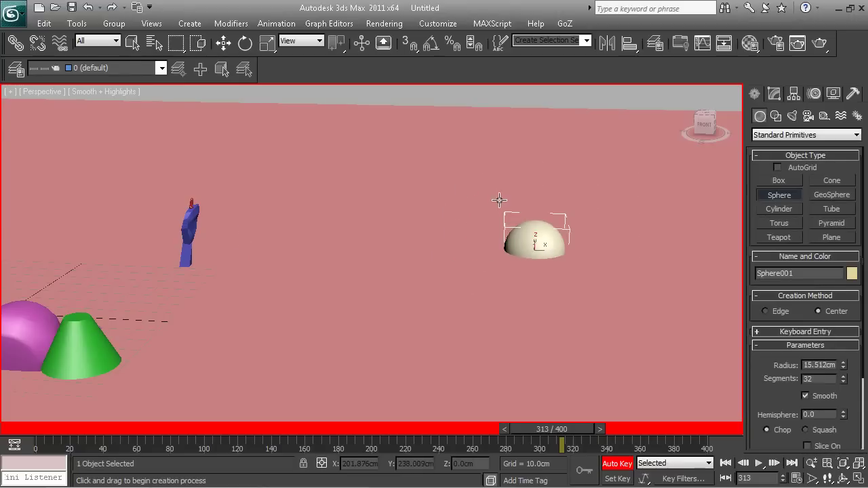
scroll(268, 269, down, 4)
- Select the biped's centre of mass and raise it to about 145 cm in Z at frame 258
drag(556, 429, 156, 429)
click(224, 42)
click(258, 203)
drag(180, 436, 485, 430)
drag(276, 343, 323, 81)
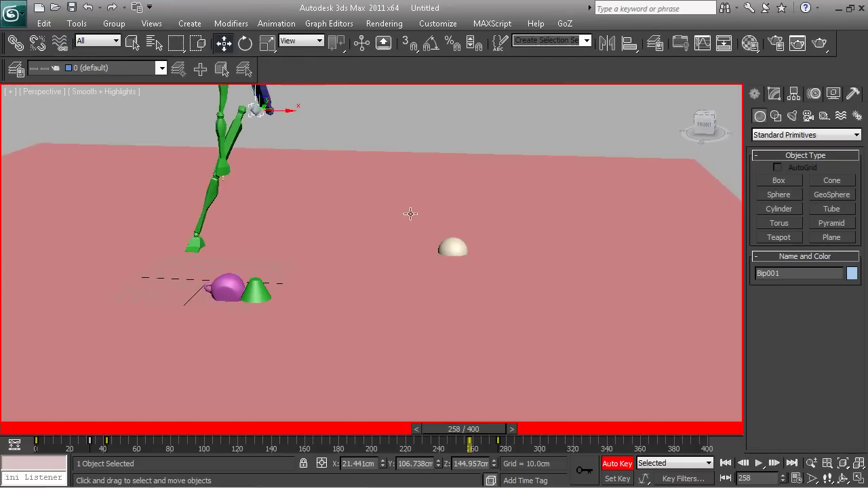
- Key the biped's centre of mass at frame 172 with a height of about 147.8 cm in Z
drag(463, 434, 49, 431)
drag(112, 440, 353, 435)
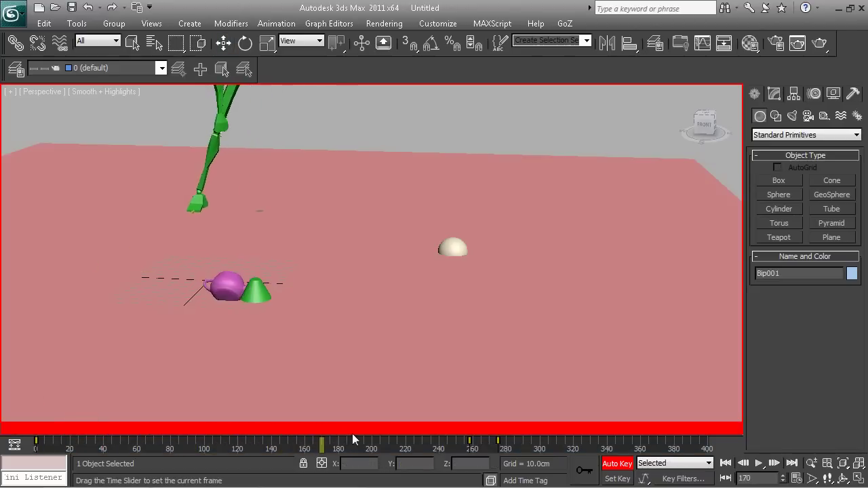
key(w)
middle_drag(370, 271, 458, 359)
drag(348, 131, 364, 173)
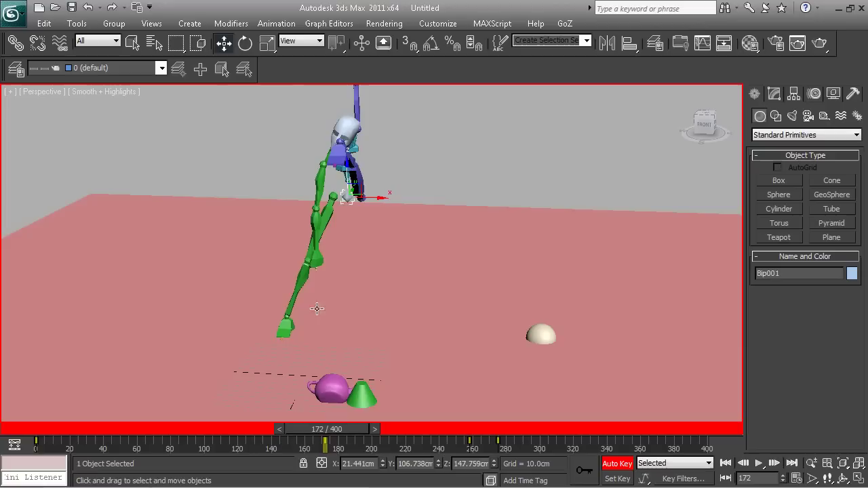
- Scrub forward through the biped's animation and back to frame 22 to check the motion
drag(323, 435, 590, 434)
drag(590, 465, 87, 451)
scroll(436, 327, down, 5)
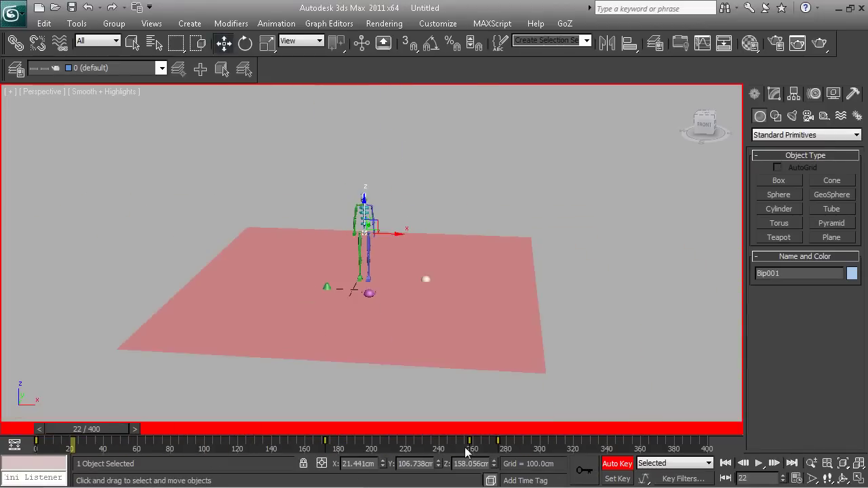
- Play the animation, stop it at frame 385, and scrub back to frame 57 to review the biped's pose
click(753, 466)
scroll(534, 269, up, 3)
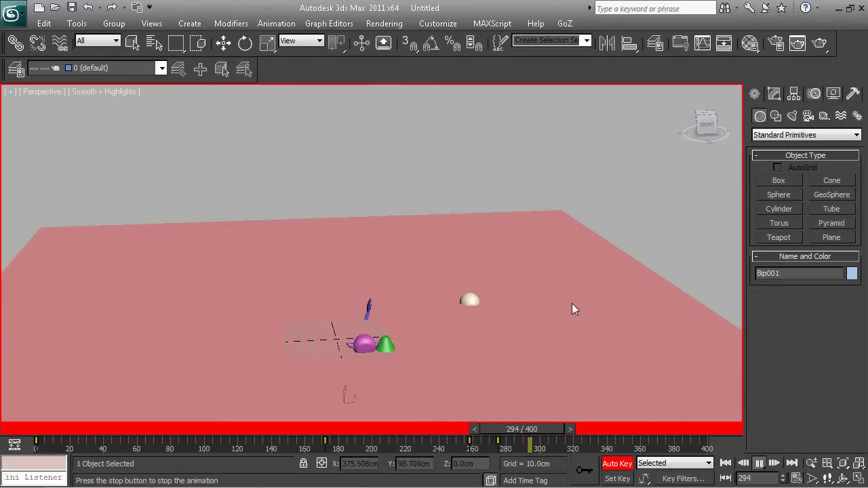
key(space)
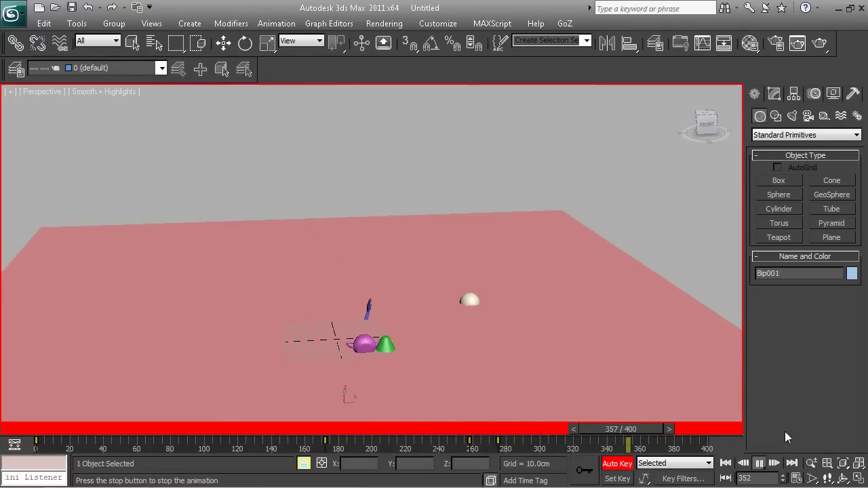
click(761, 465)
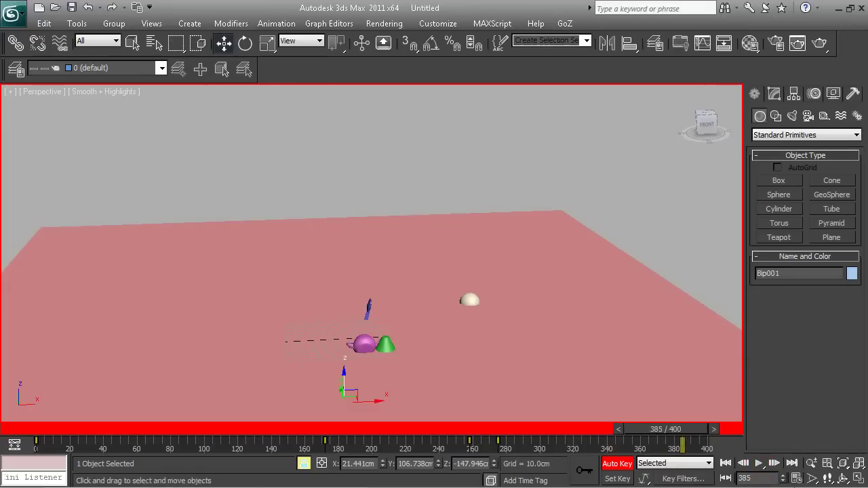
mouse_move(766, 487)
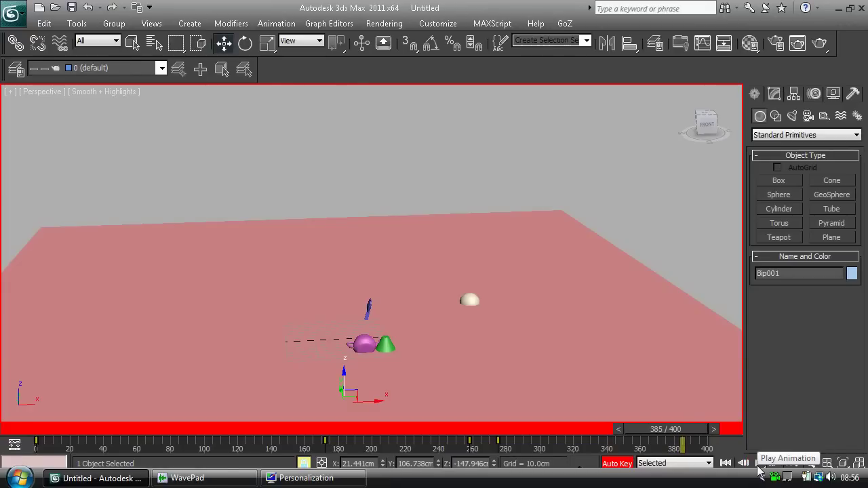
drag(643, 430, 146, 437)
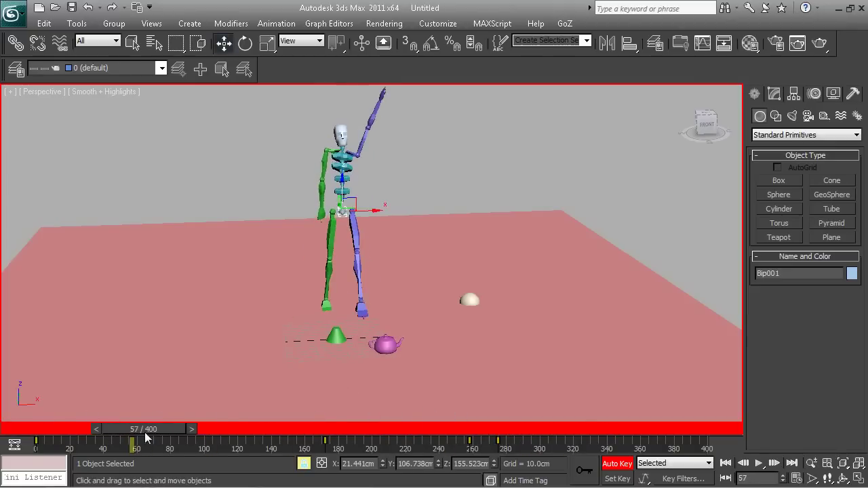